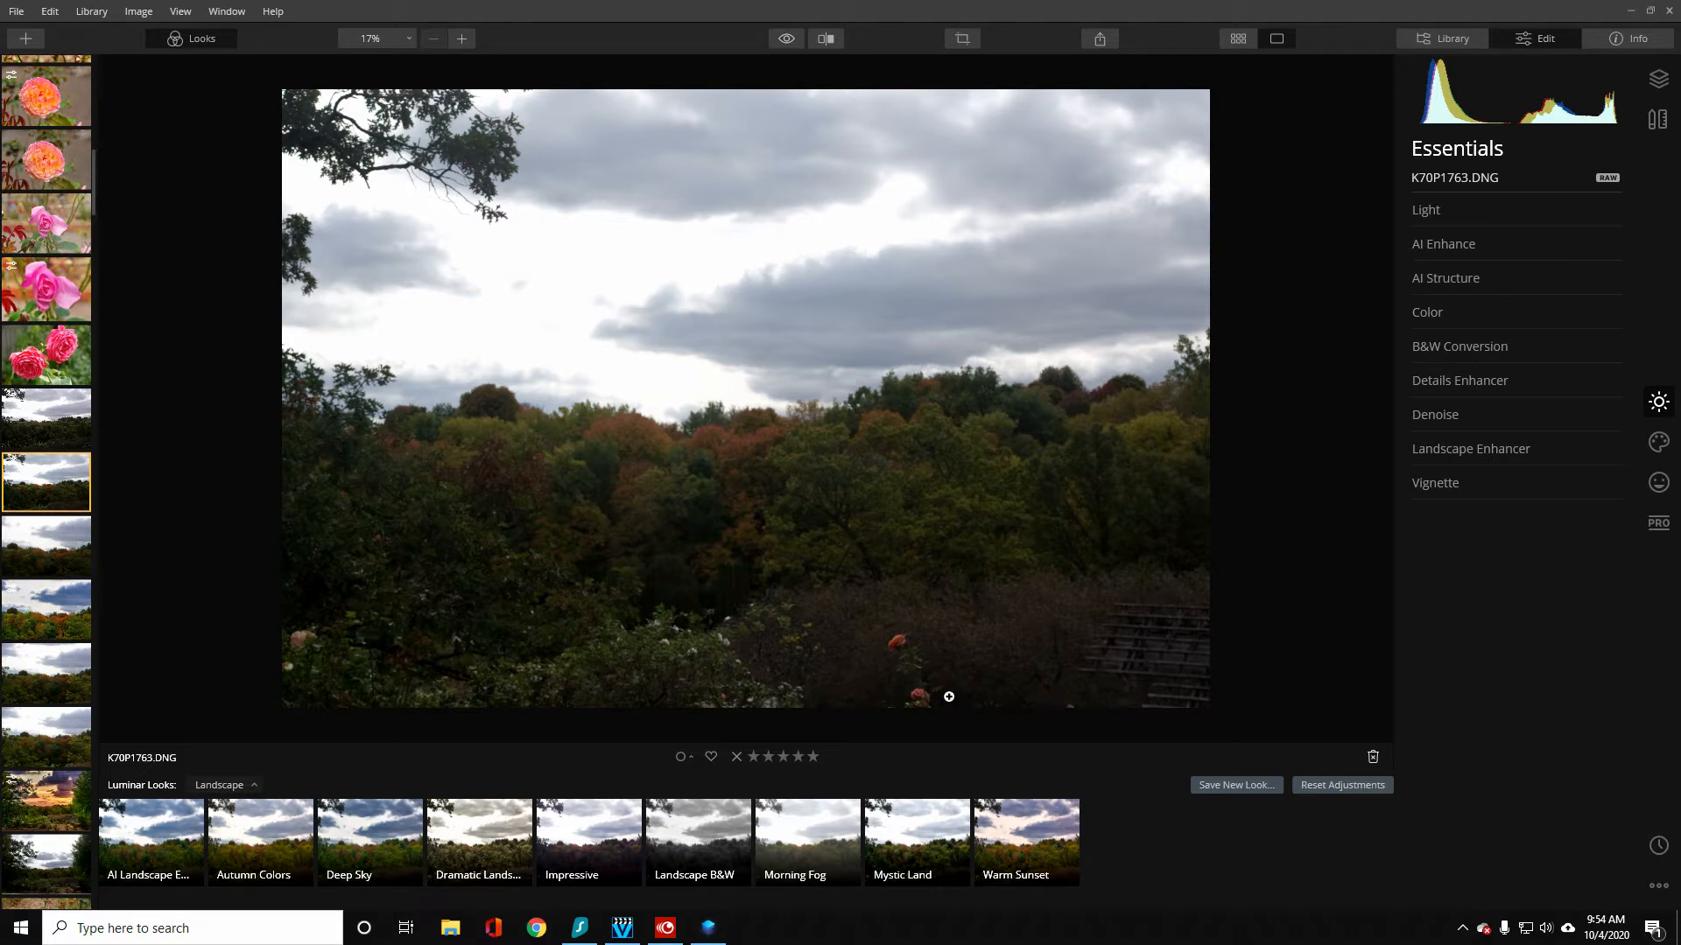
Step: Preview the AI Landscape Enhancer and Autumn Colors looks on the landscape photo
left_click(121, 869)
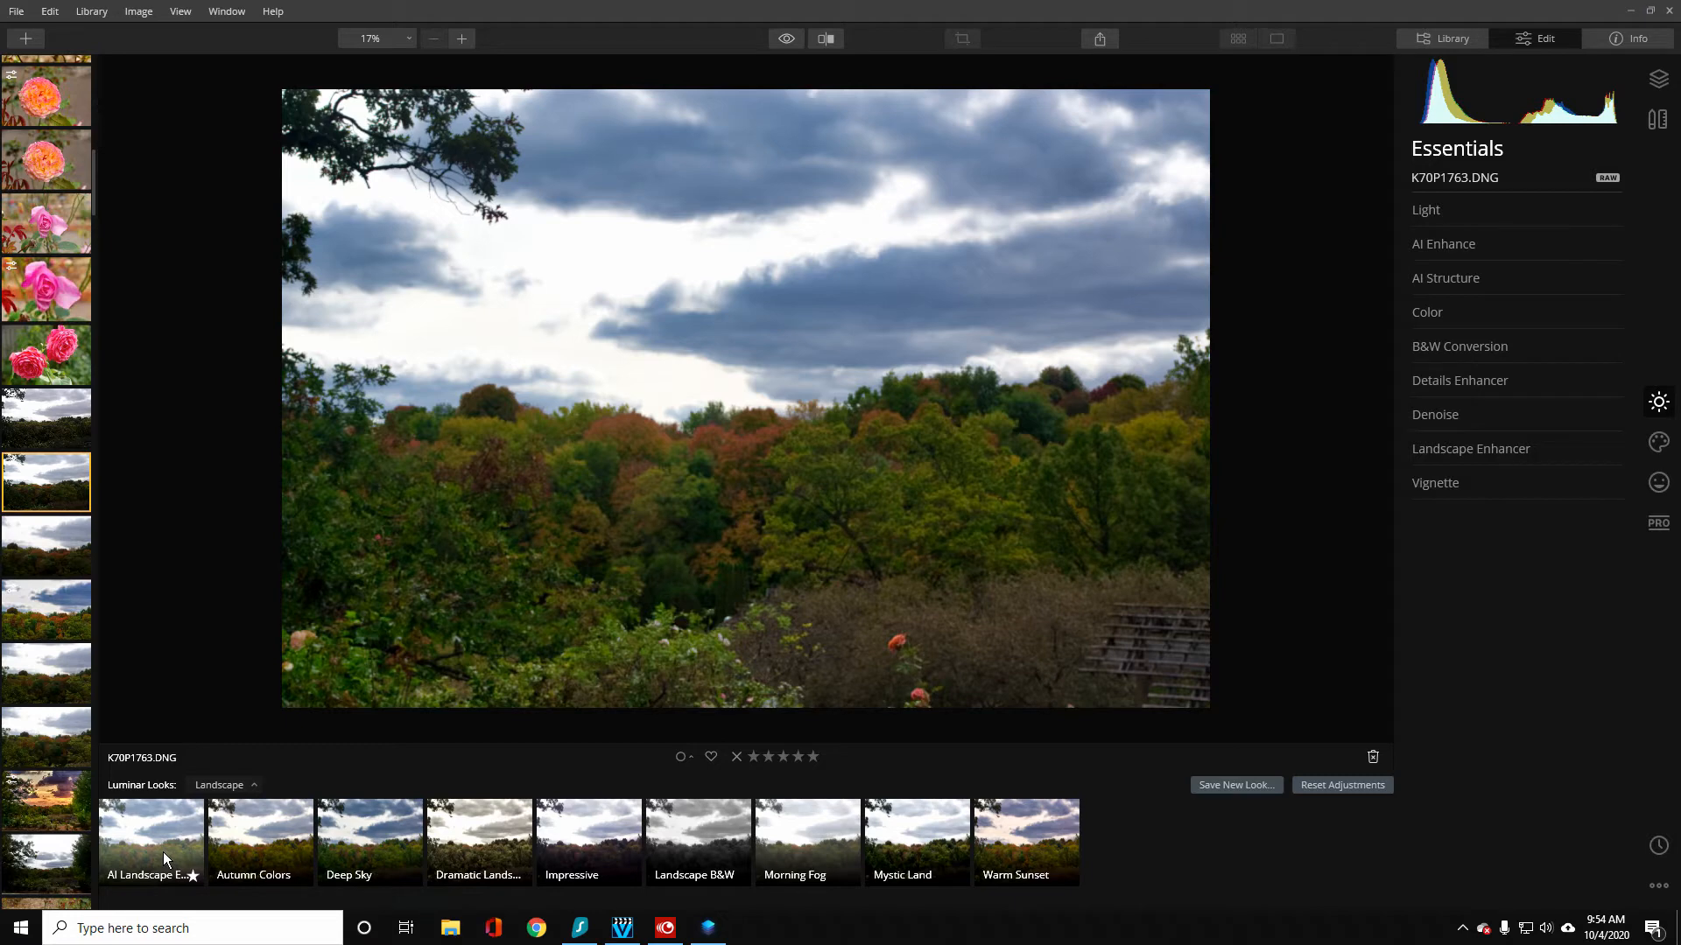
left_click(264, 842)
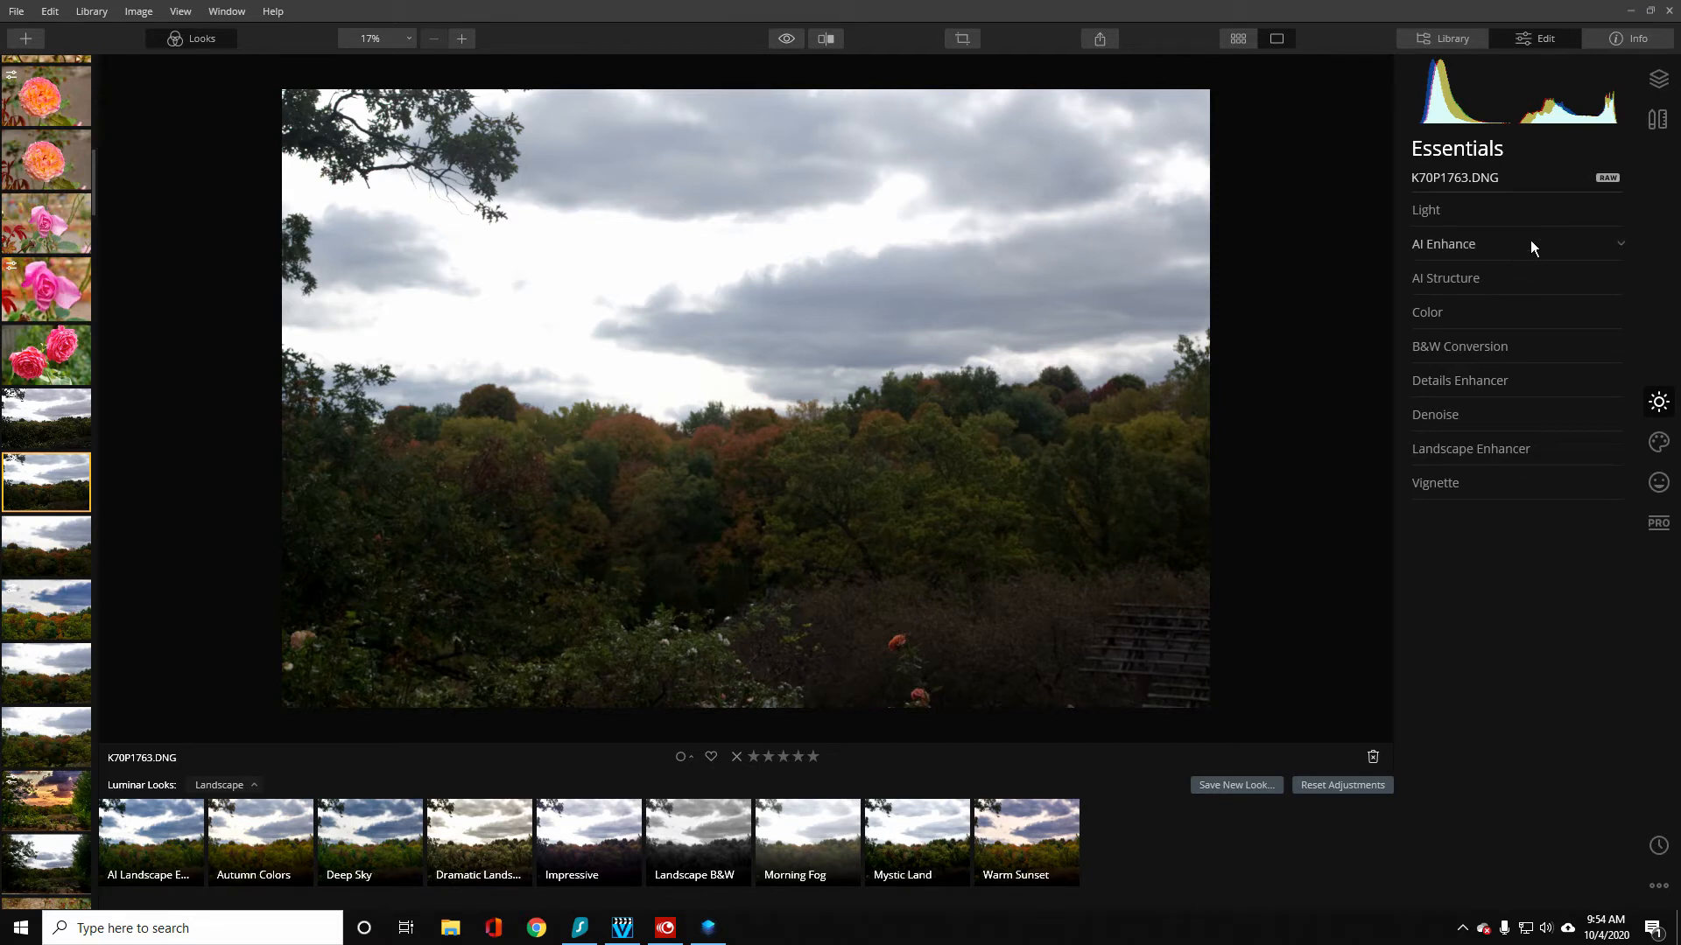
Step: Place an Adjustable Gradient near the tree line, with horizontal shift at about 51% and vertical shift at about 43%
left_click(1660, 523)
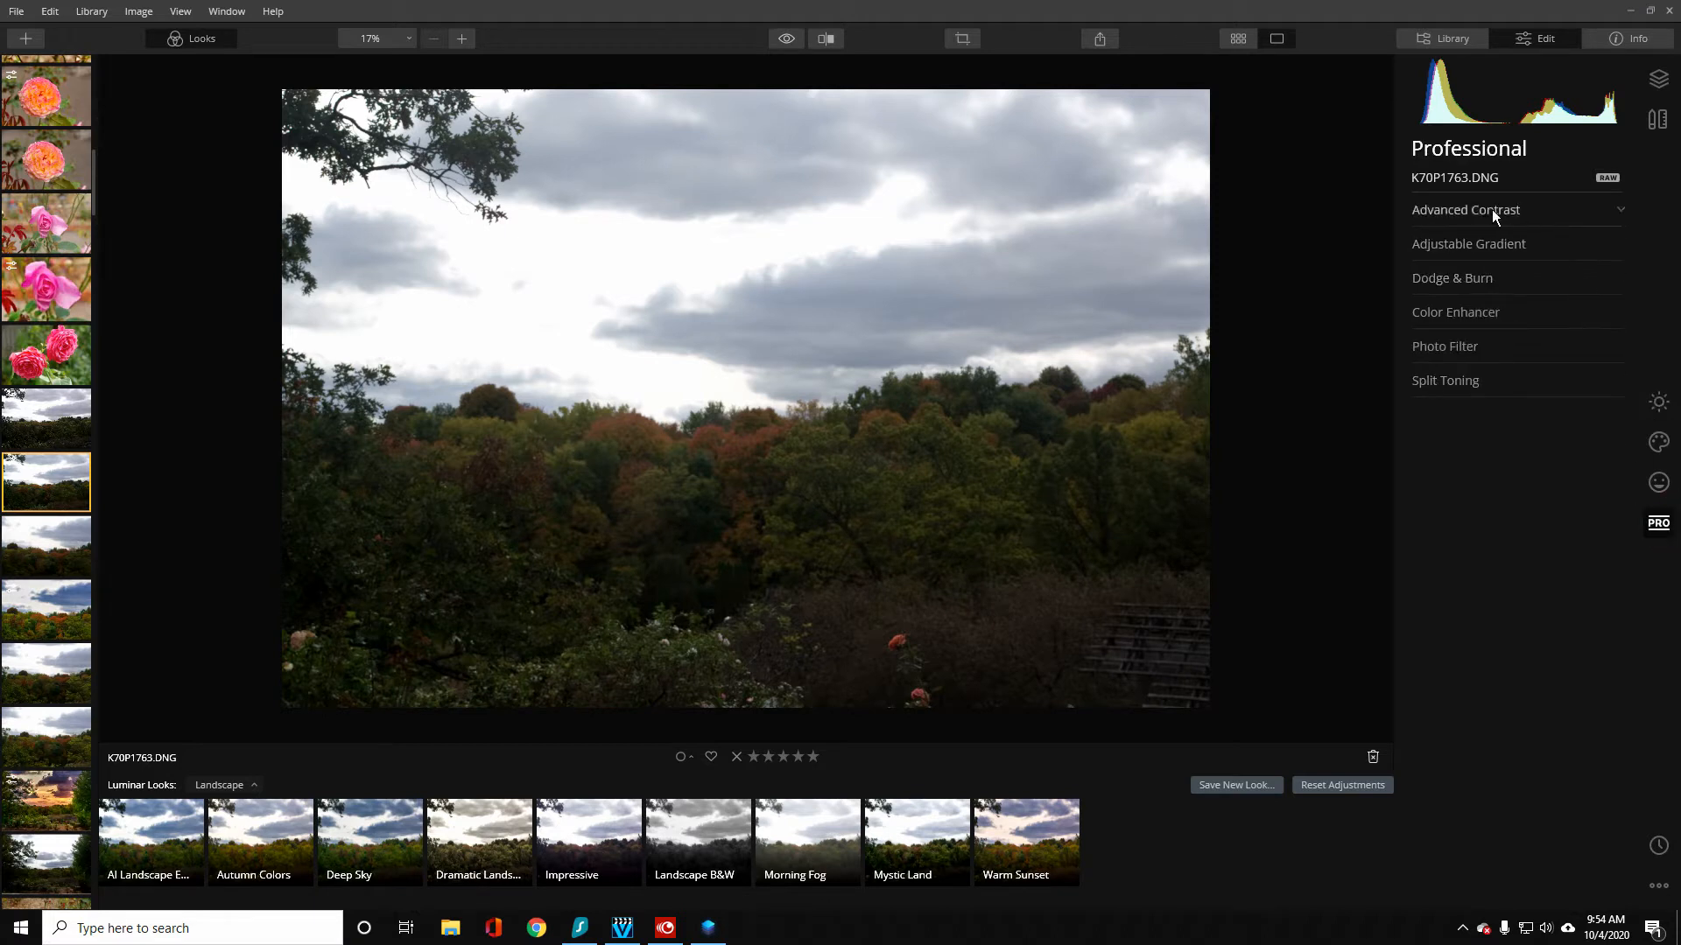
left_click(1471, 246)
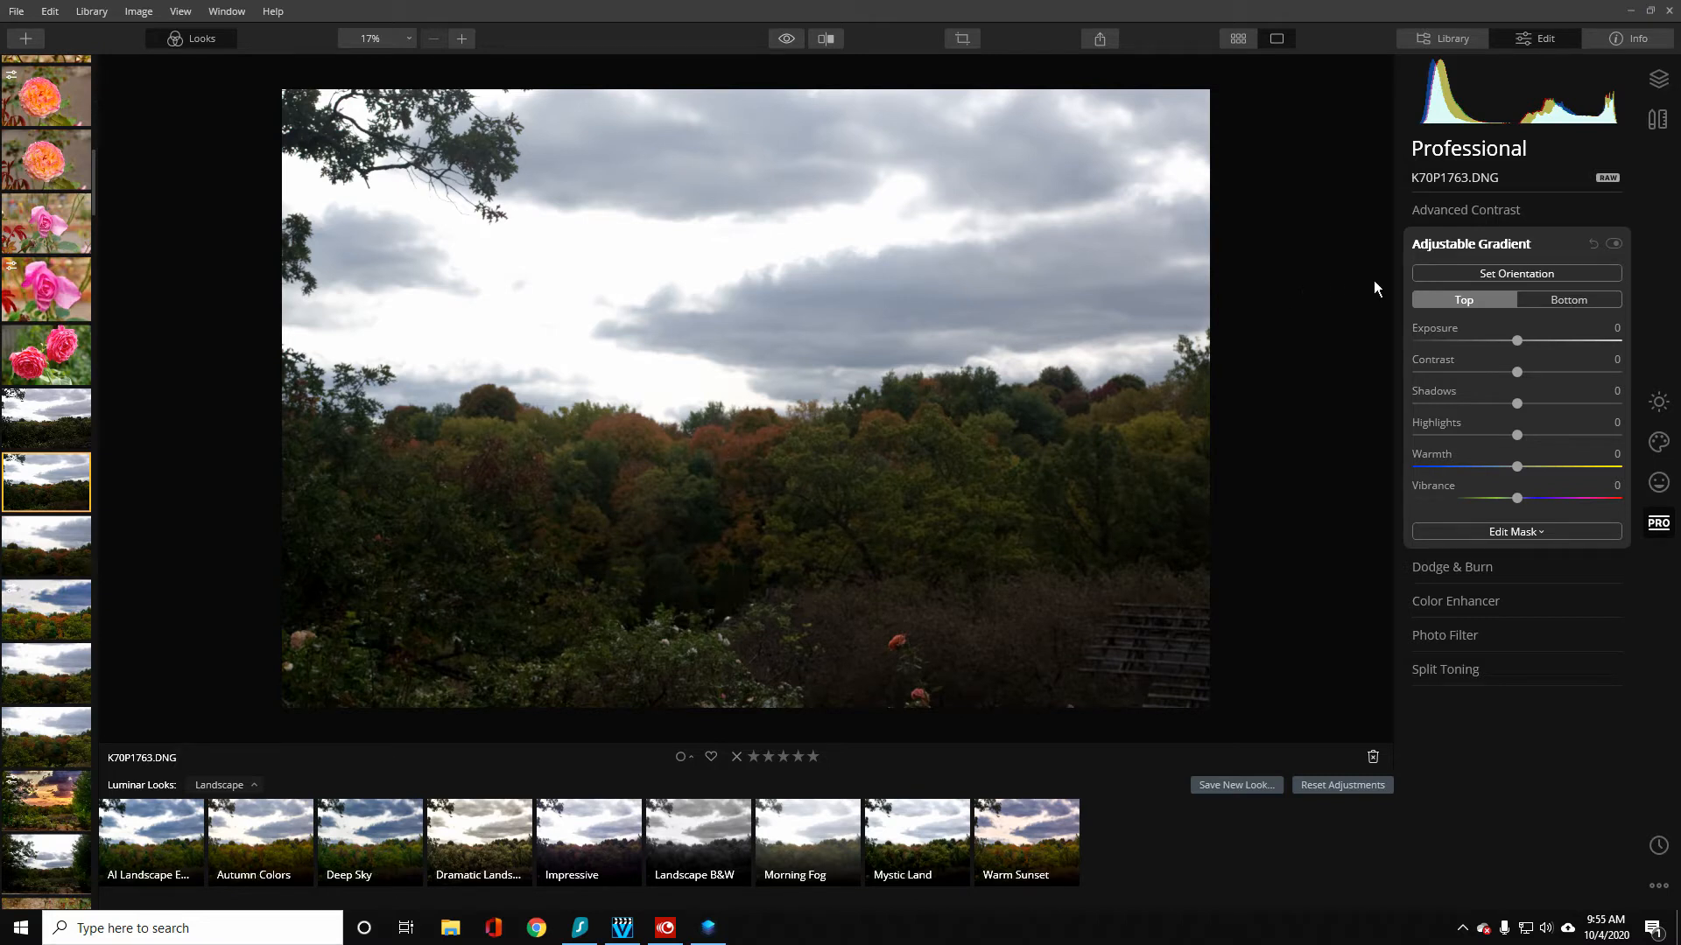
left_click(1468, 272)
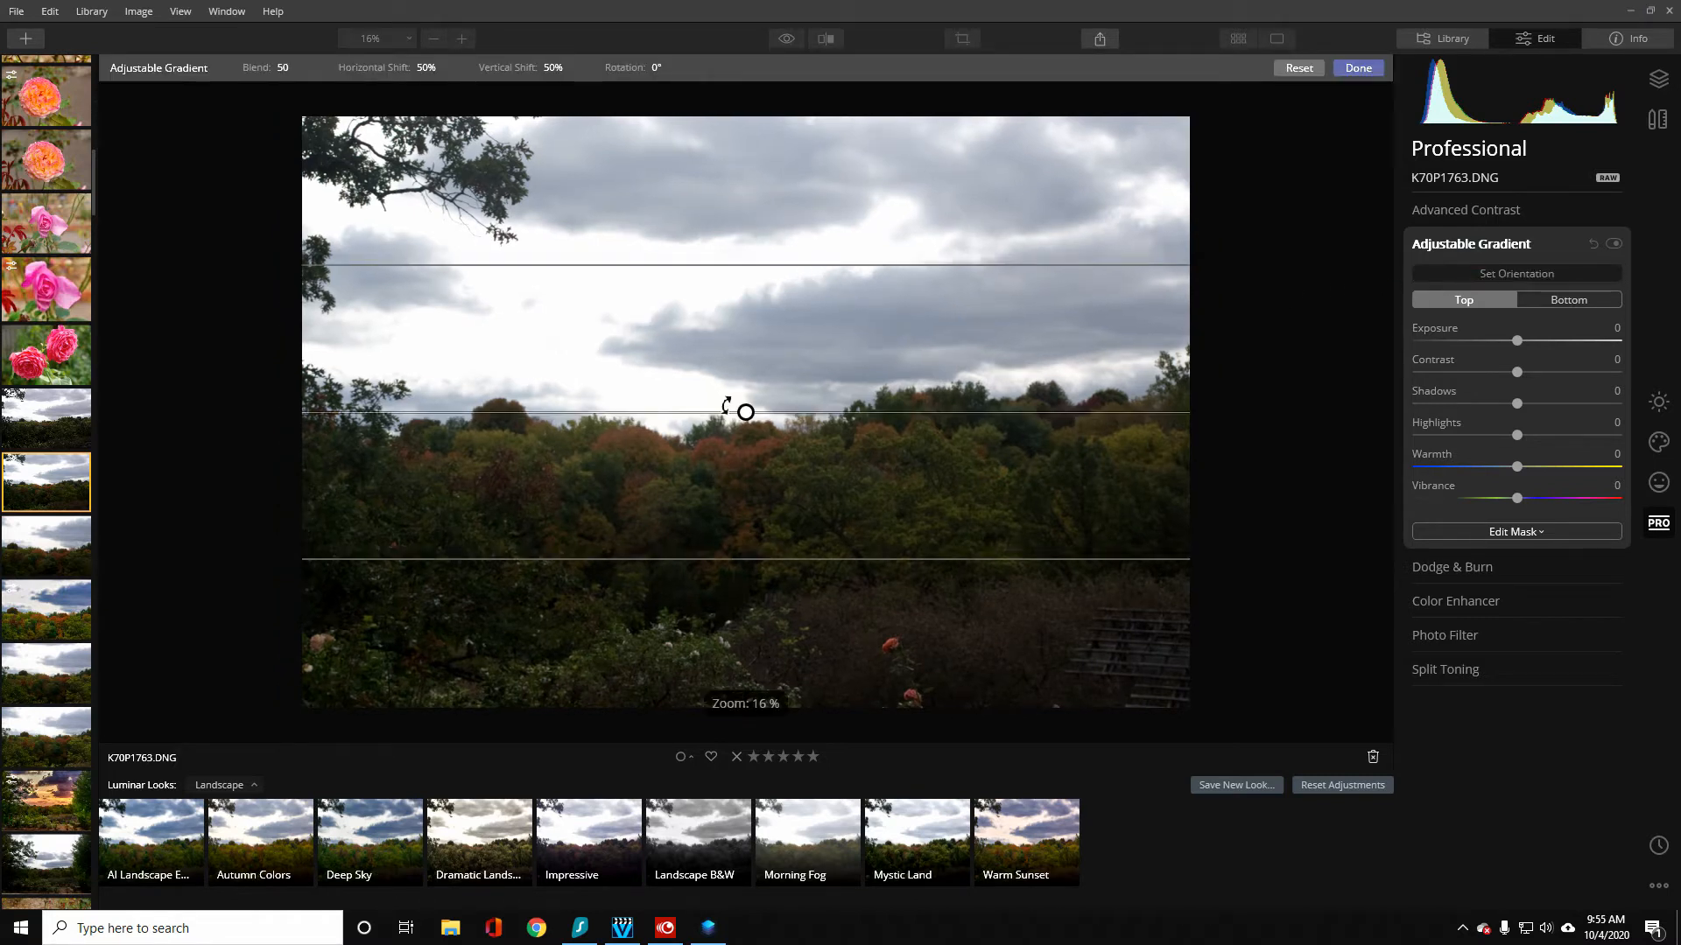
left_click_drag(747, 413, 754, 372)
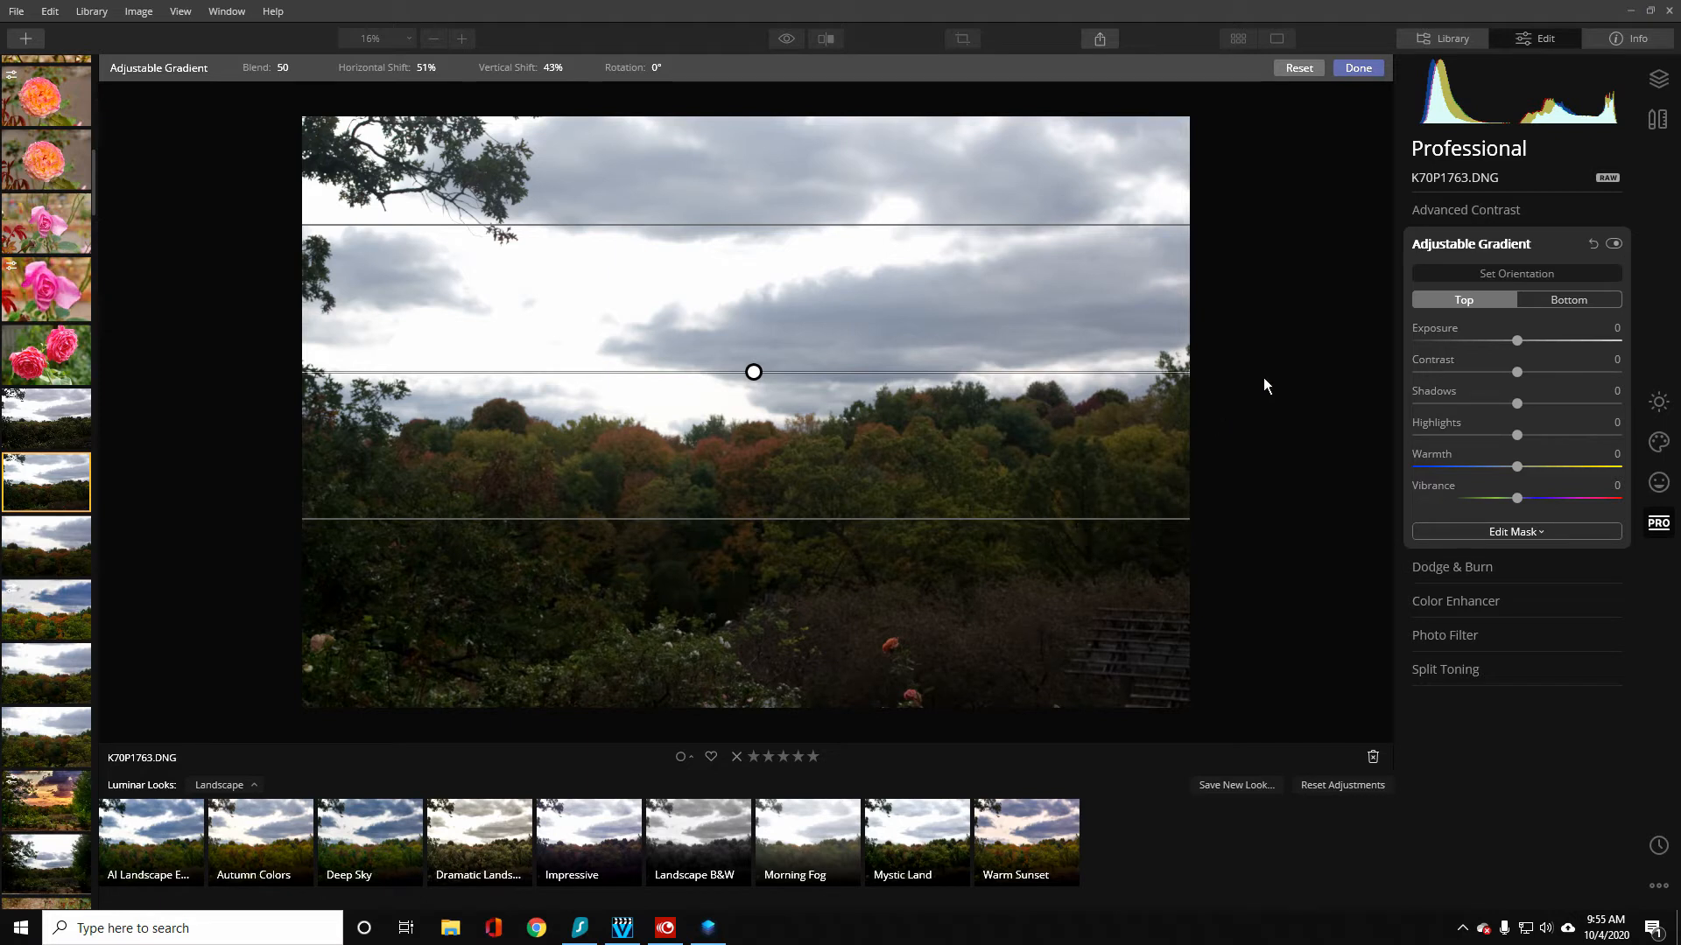
Step: Set the gradient's bottom half to Exposure 35, Contrast 28, Shadows 34, Highlights 52 and Vibrance 43
left_click(1568, 299)
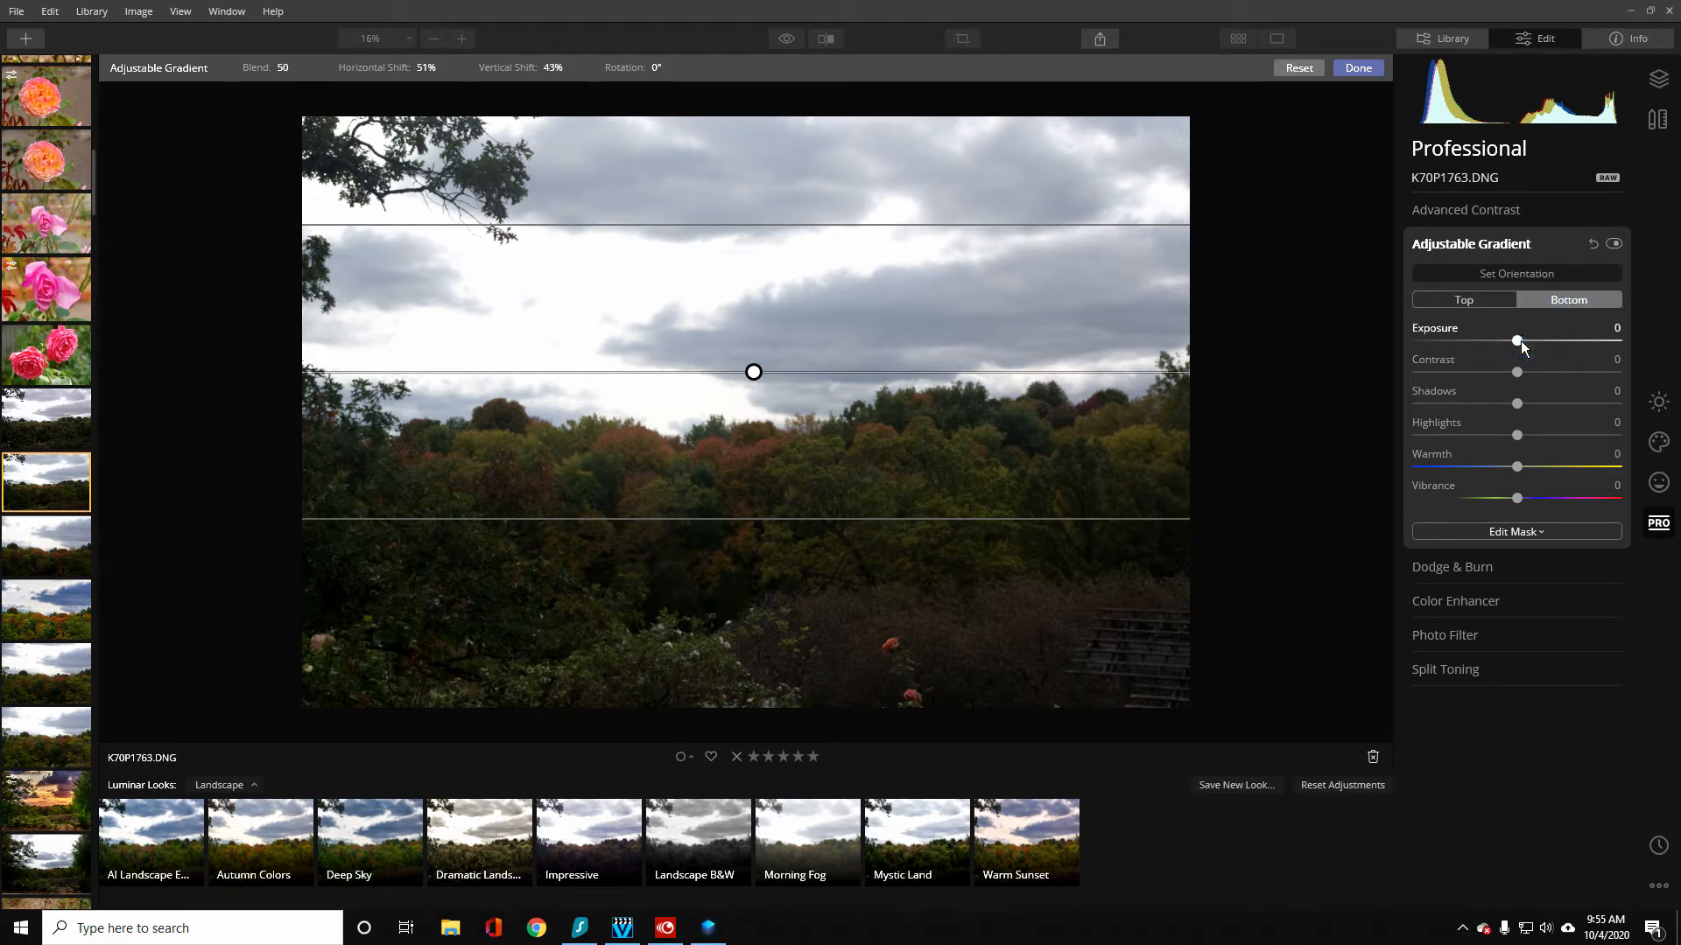
left_click_drag(1528, 340, 1542, 343)
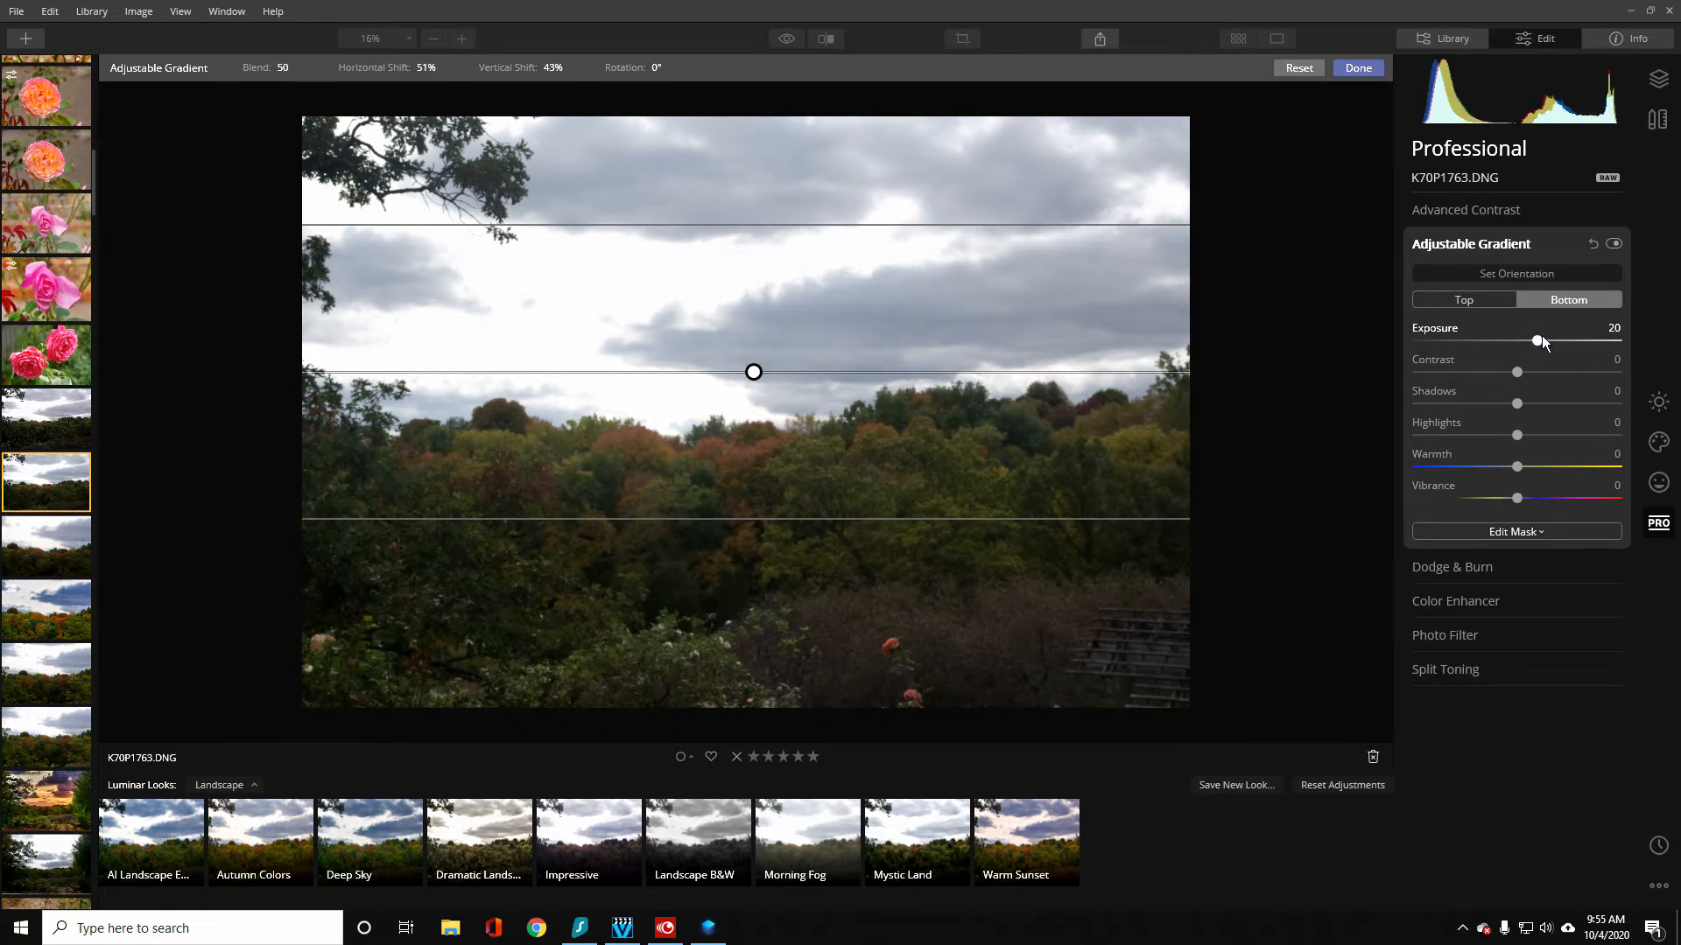
mouse_move(1551, 336)
left_mouse_down()
mouse_move(1521, 369)
mouse_move(1545, 366)
left_mouse_up()
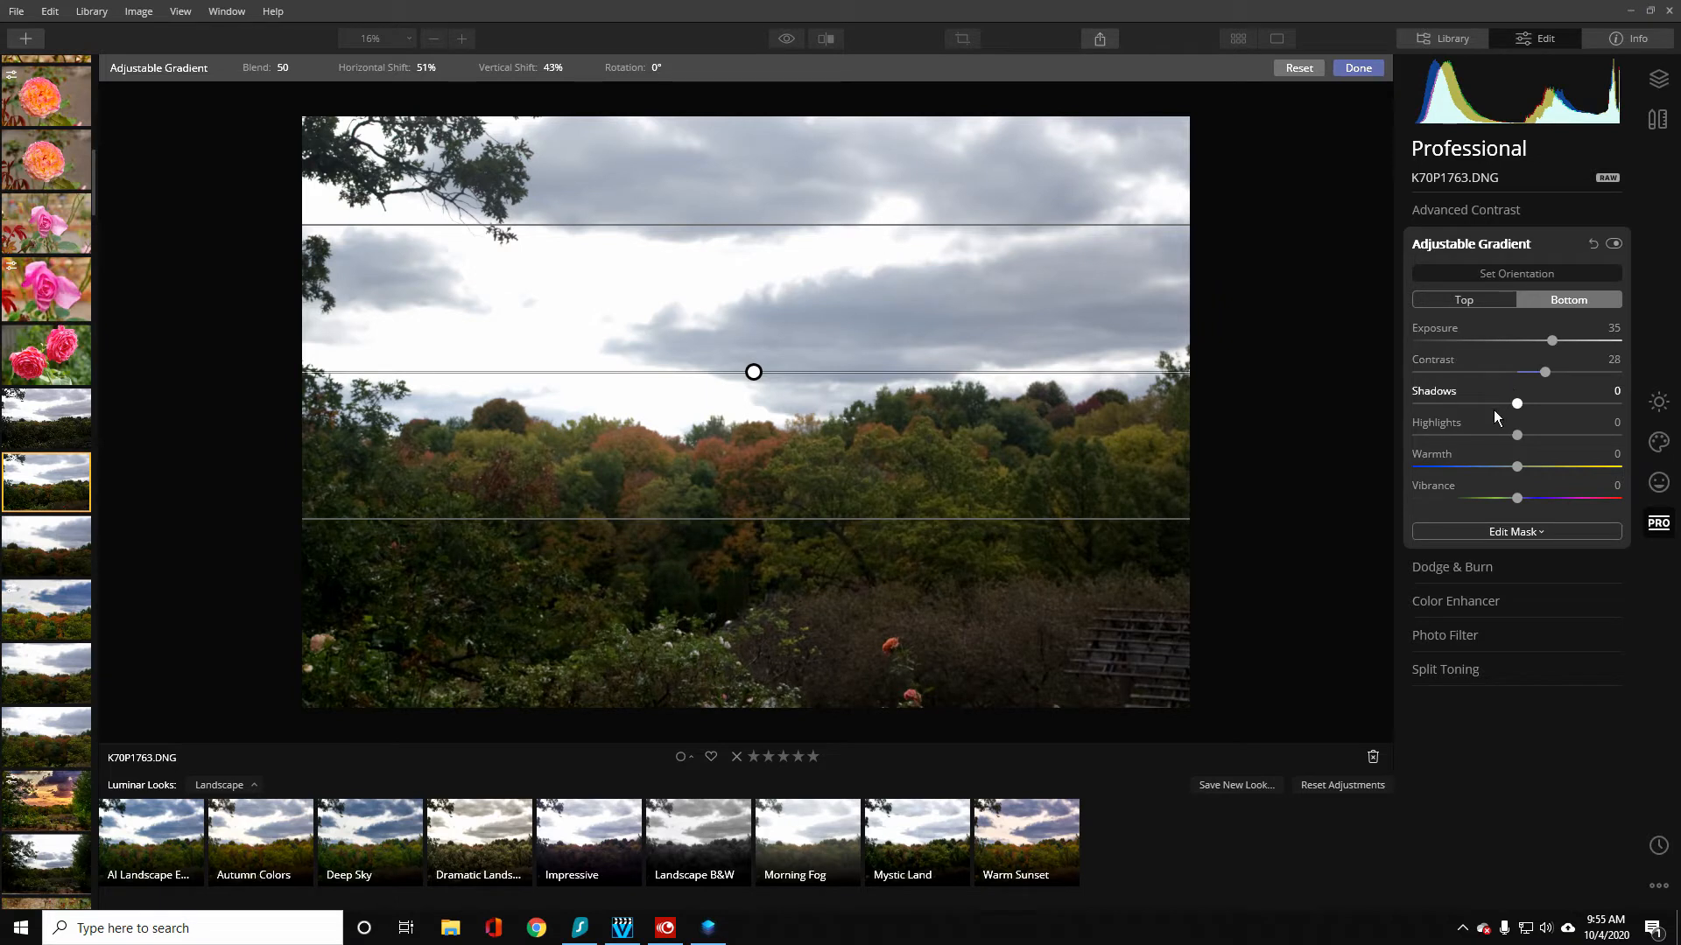
left_click_drag(1521, 496, 1556, 493)
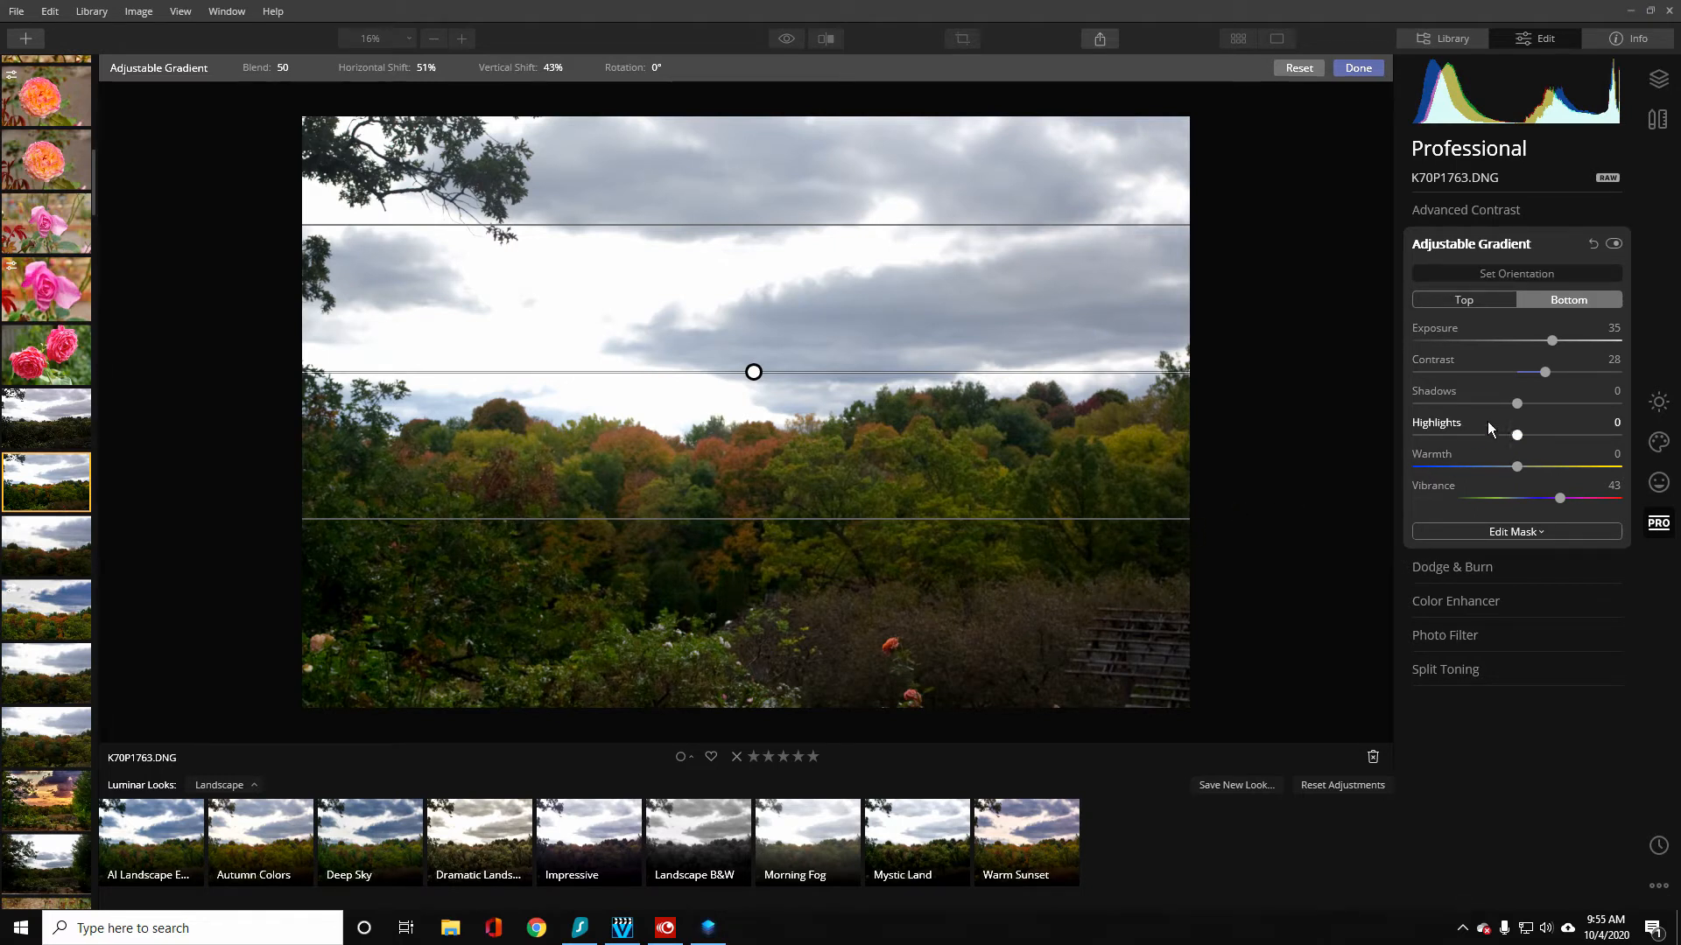
left_click_drag(1517, 435, 1552, 403)
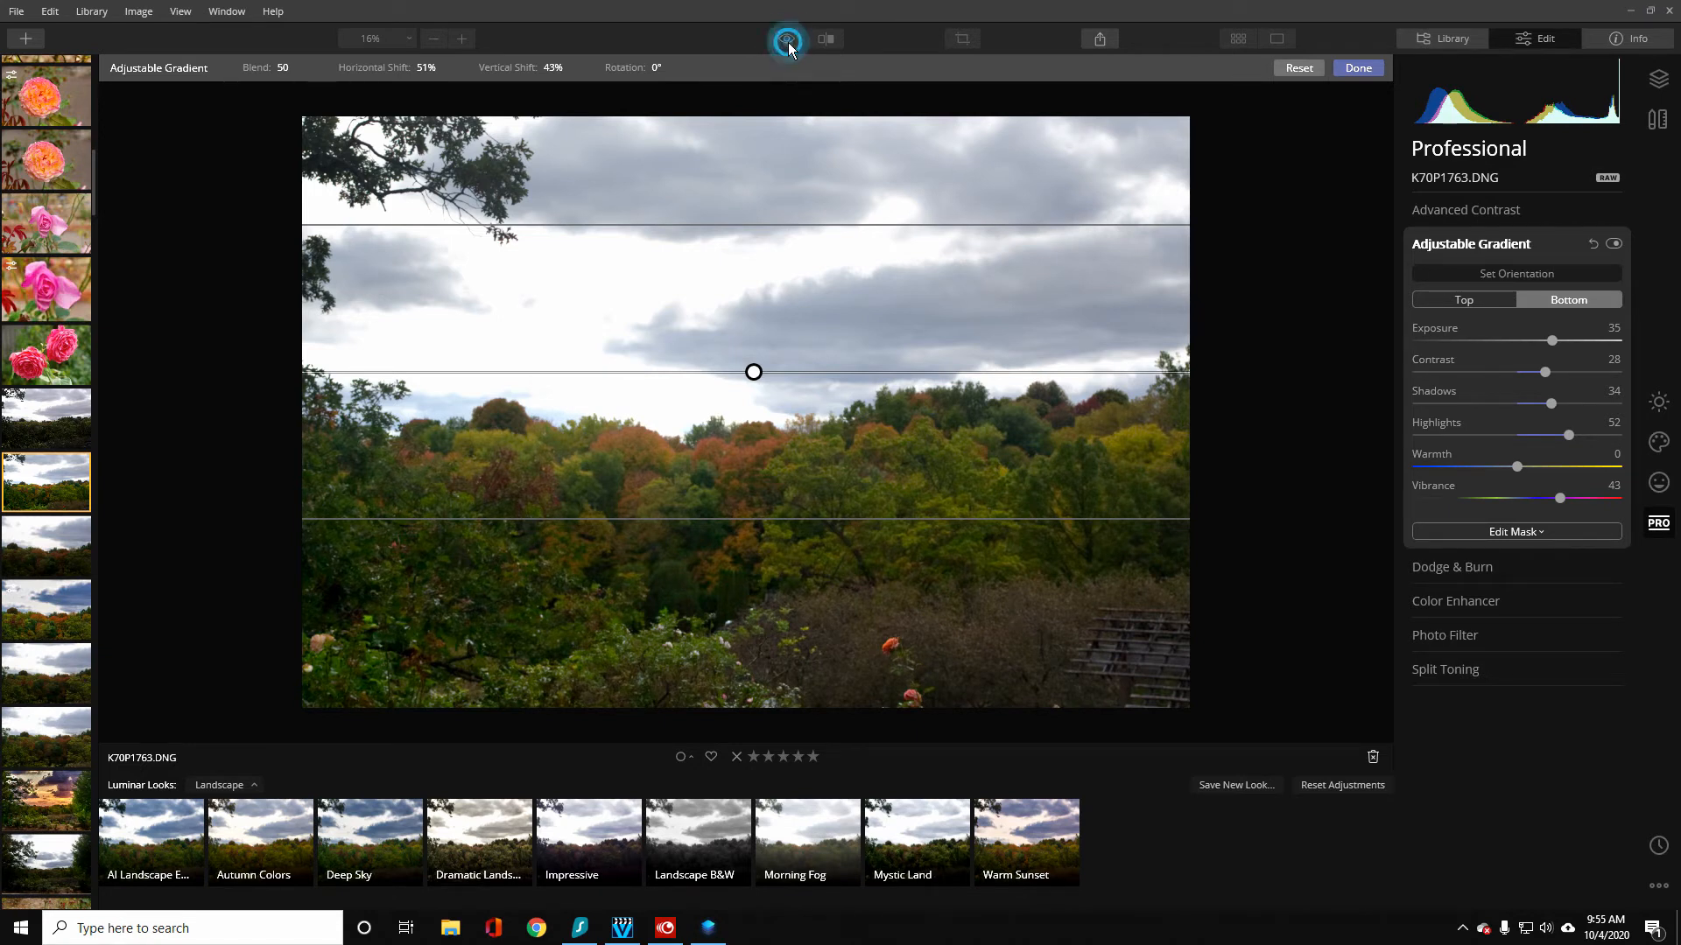
Step: Leave the gradient for the Essentials tools and compare the edited photo with the original
left_click(1659, 401)
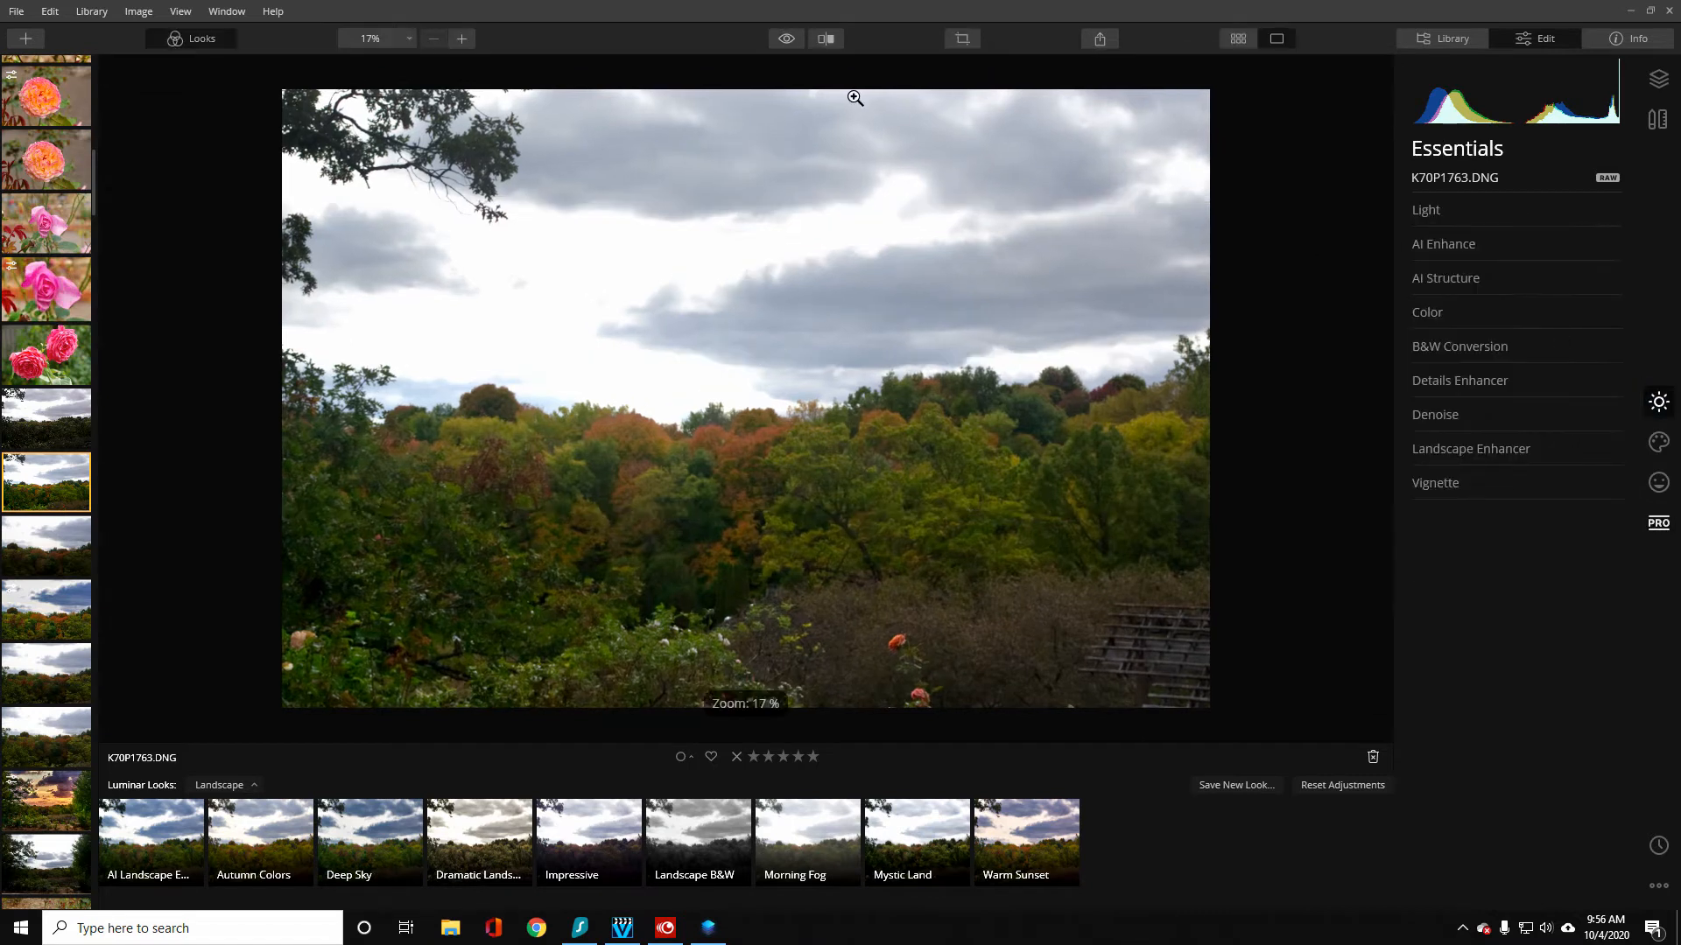
left_click(782, 40)
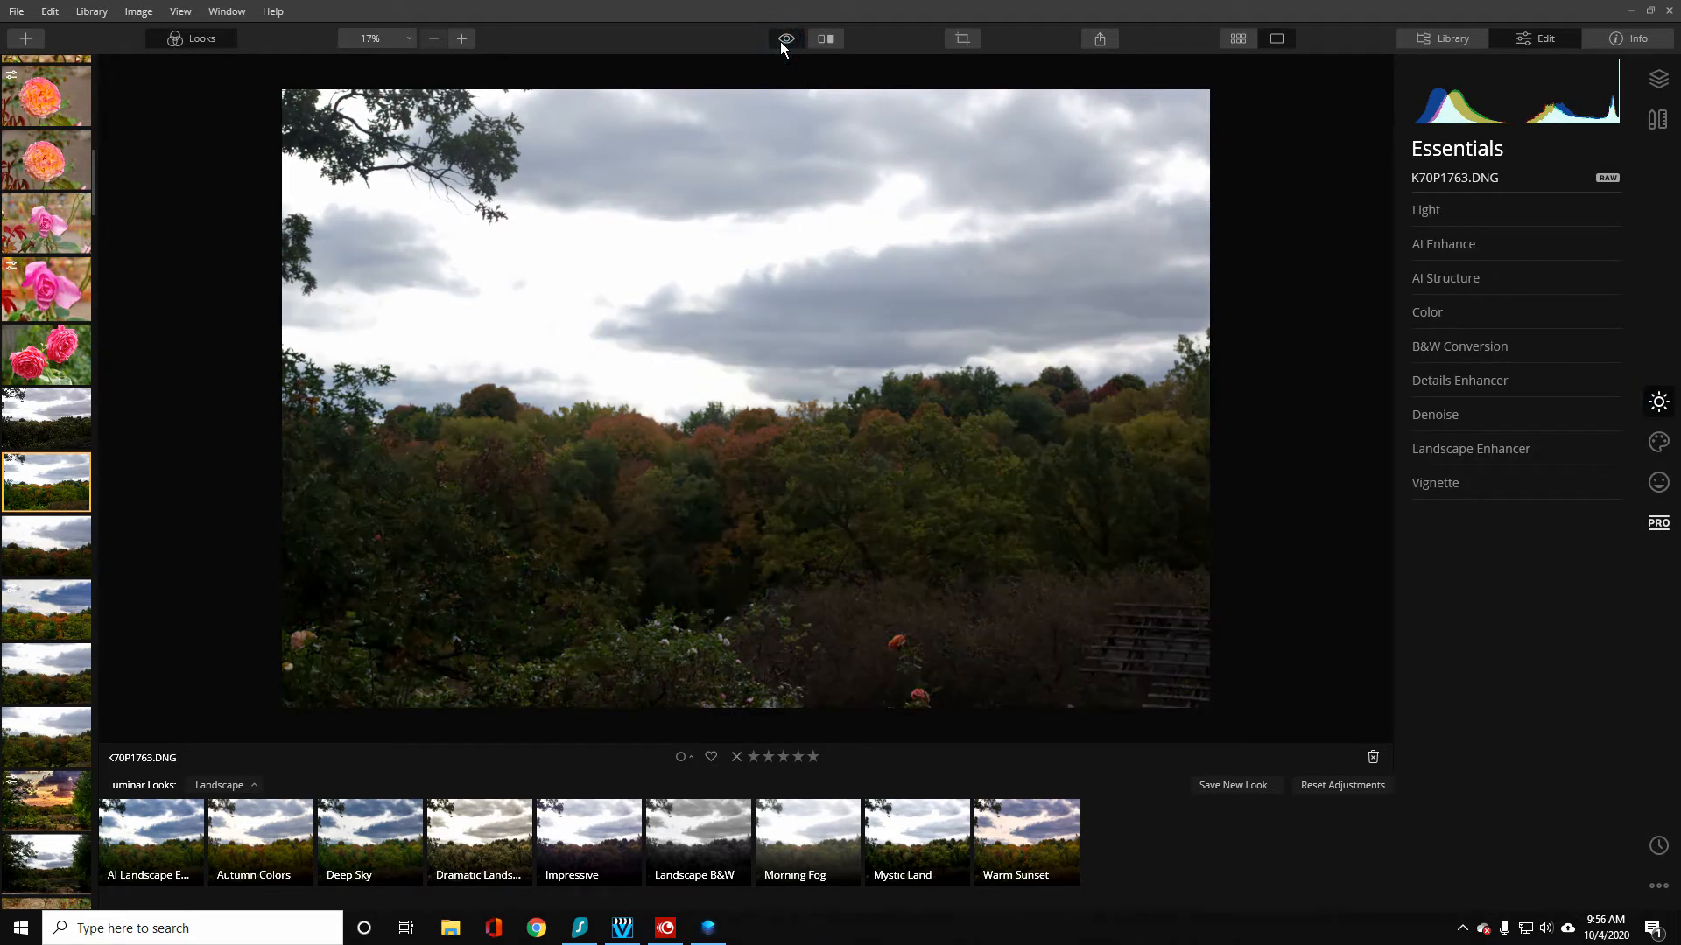
left_click(780, 40)
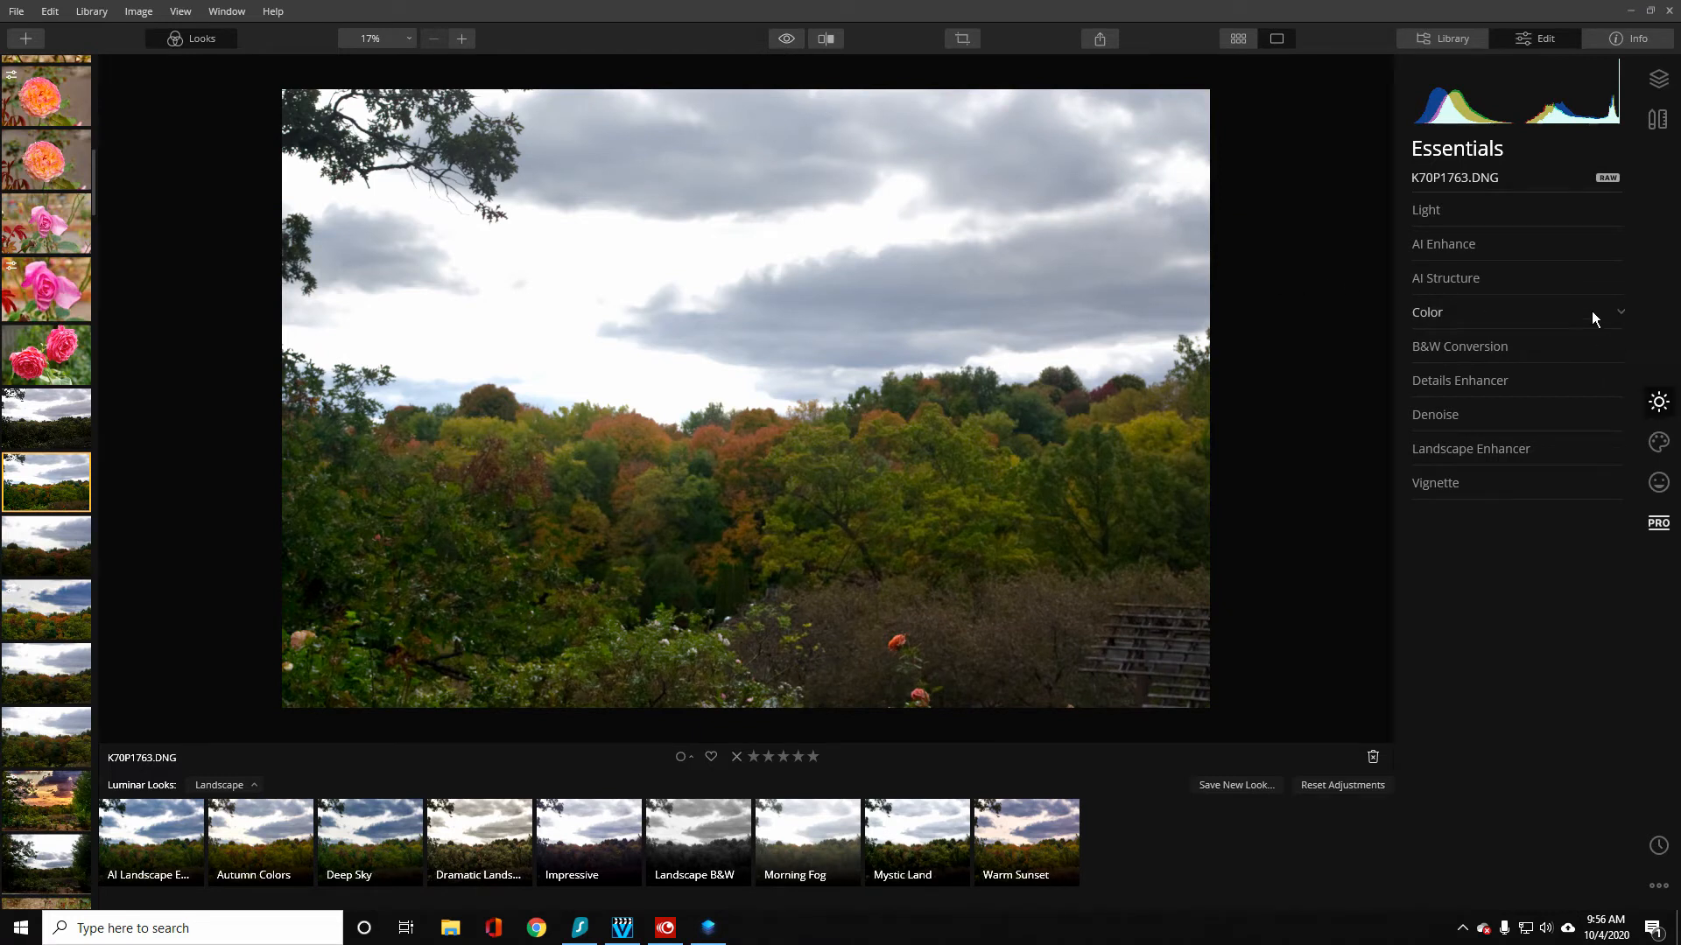
Step: Warm the photo in the Light tool with Temperature 6674, Tint 21 and Smart Contrast 29
left_click(1447, 218)
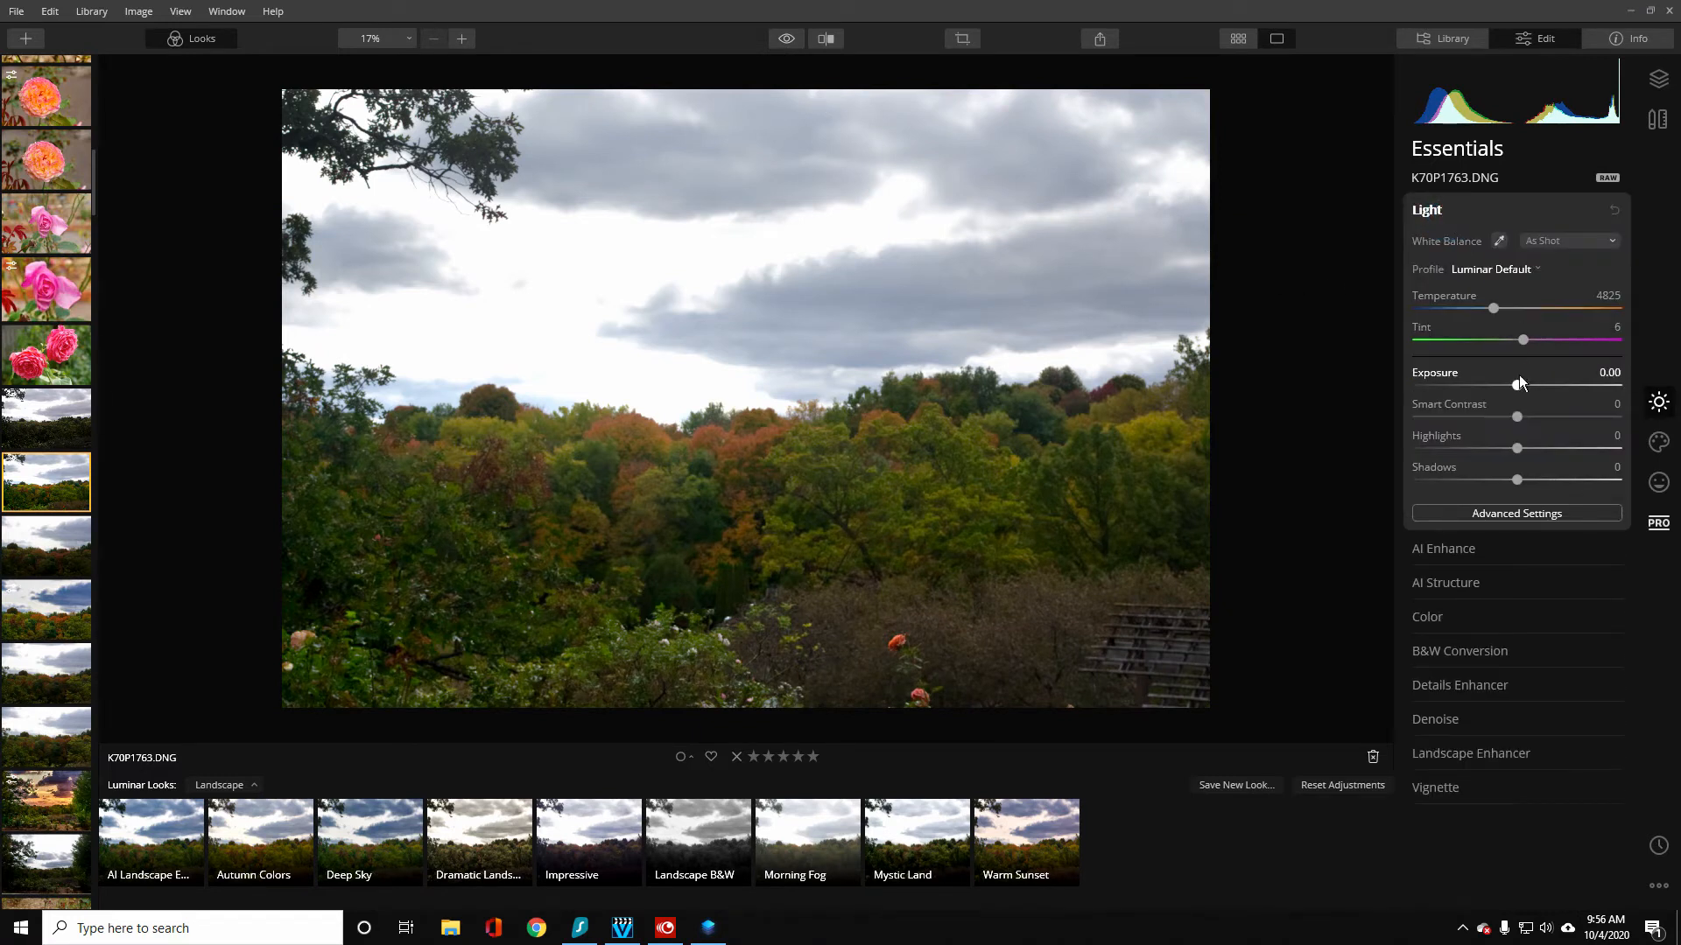
left_click_drag(1491, 306, 1508, 310)
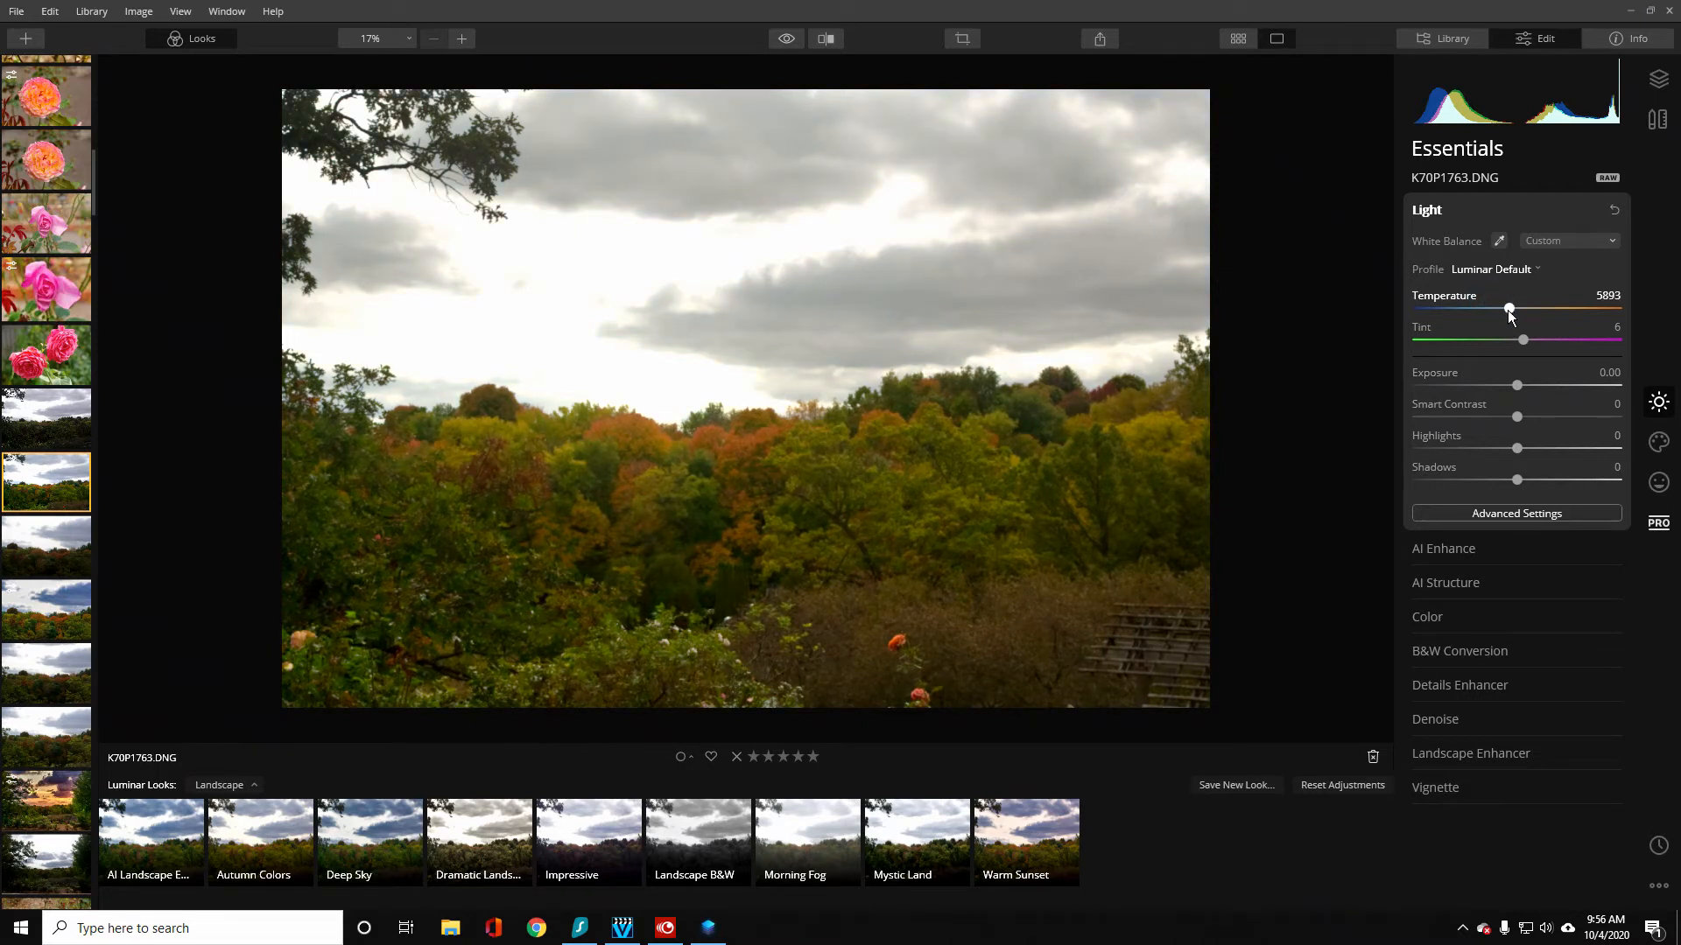
left_click_drag(1508, 310, 1464, 308)
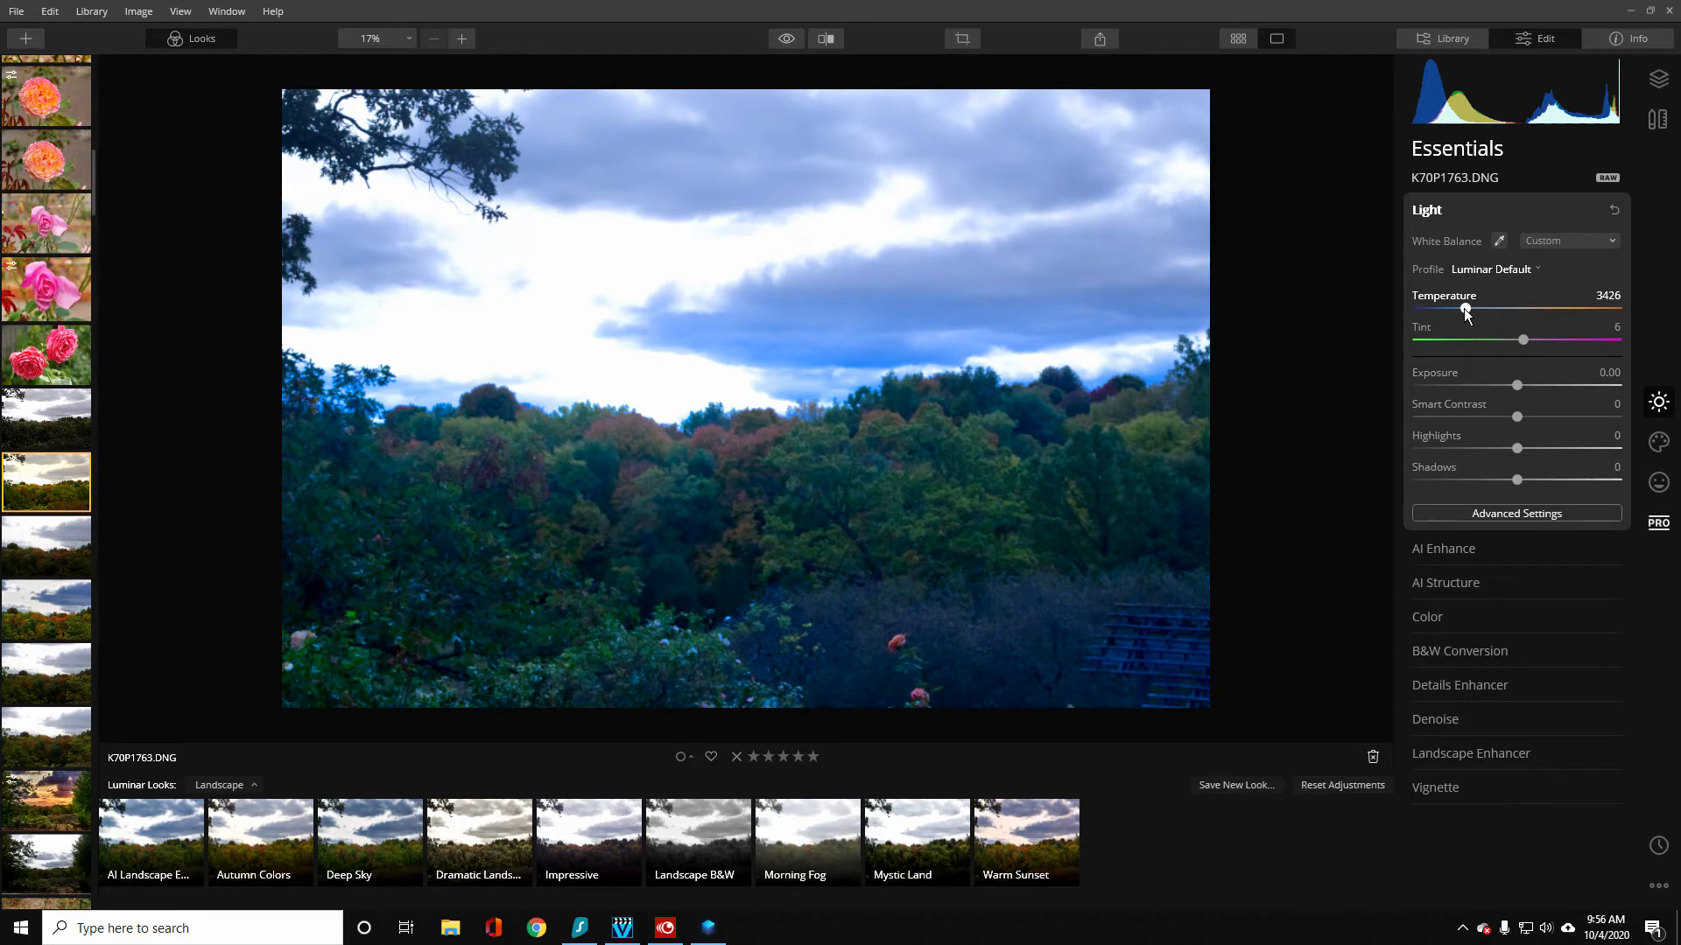
left_click_drag(1464, 308, 1530, 346)
left_click(1524, 341)
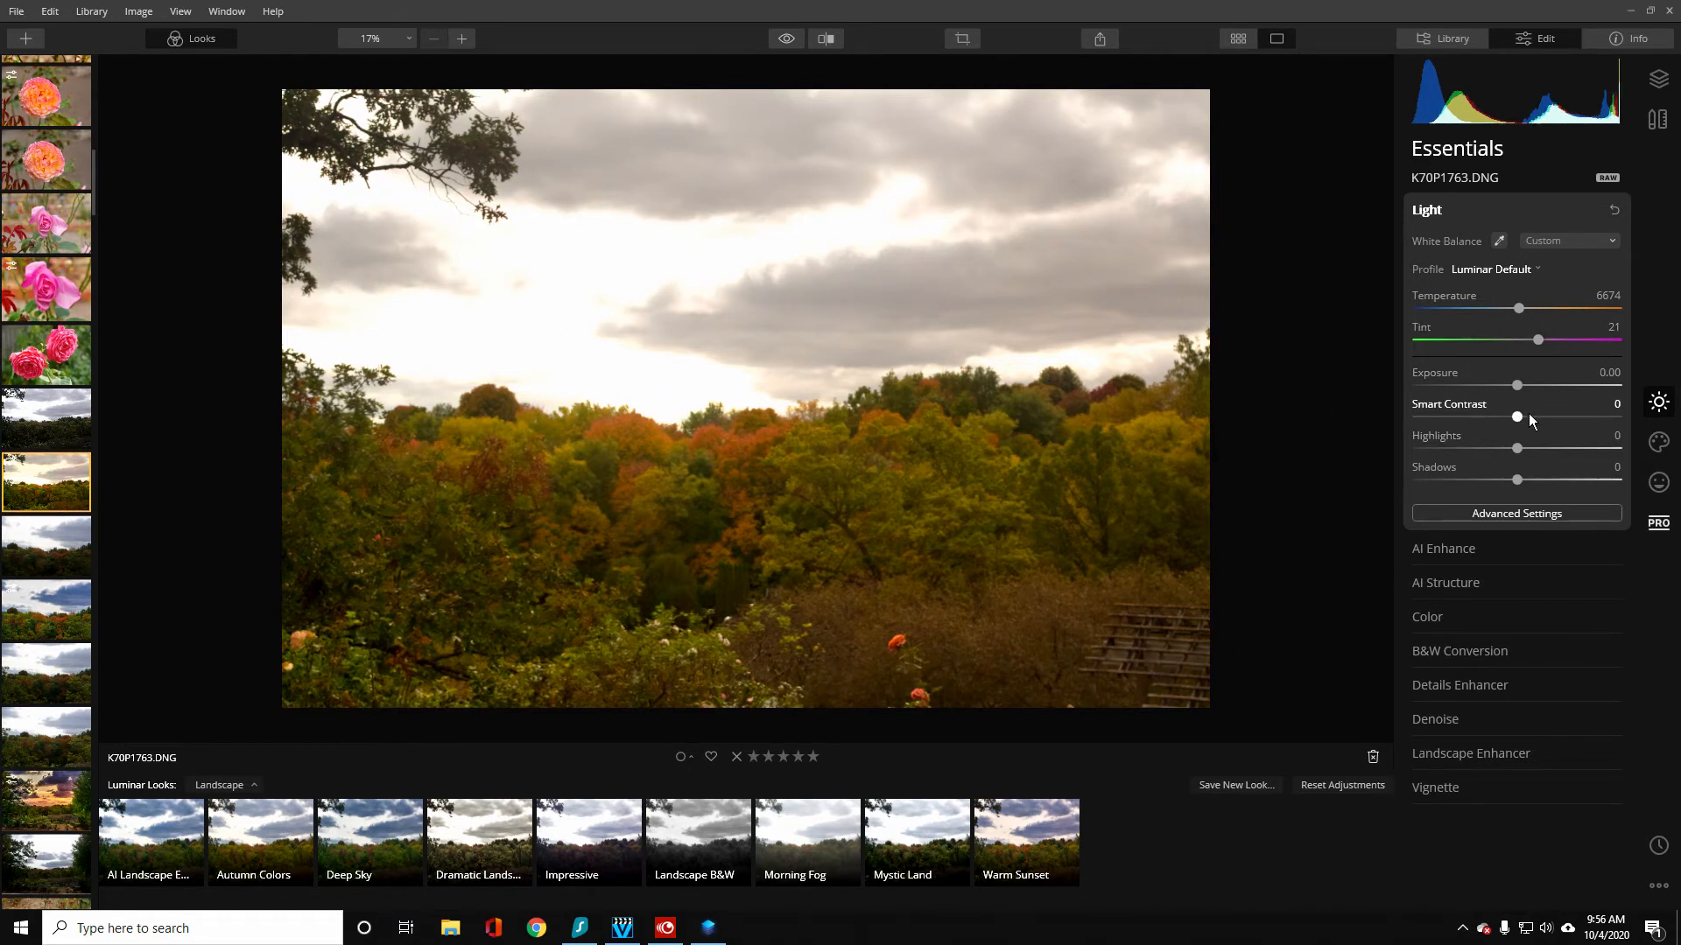
left_click_drag(1523, 417, 1539, 416)
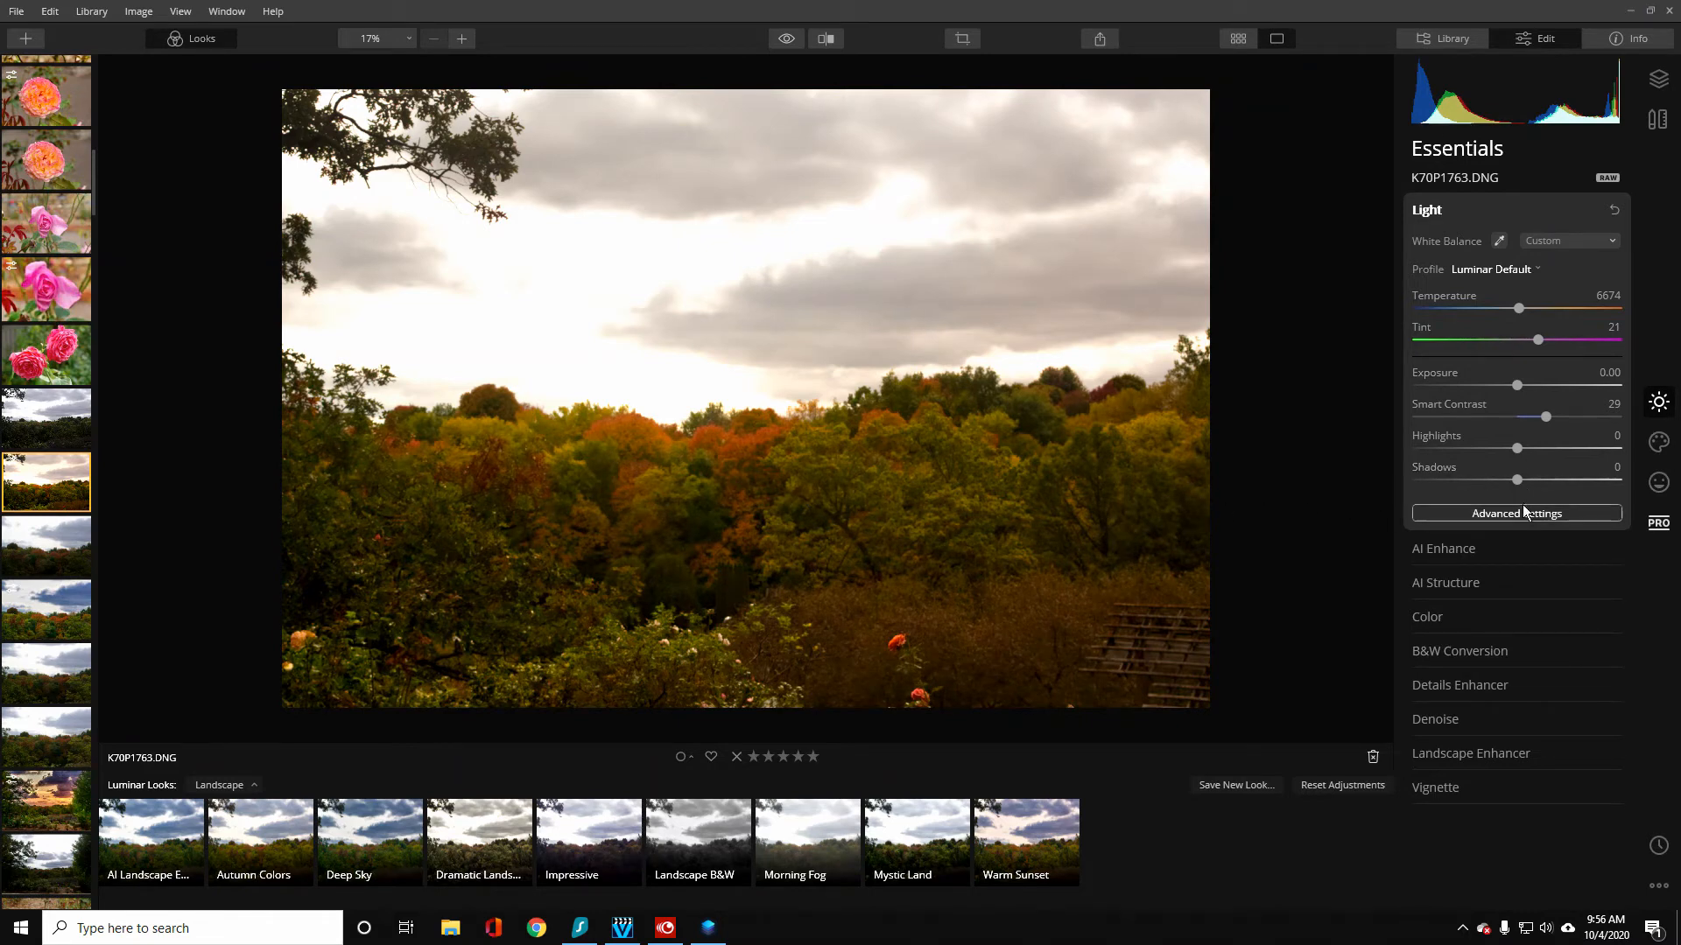
Step: Use Details Enhancer to set Small Details to 24 and Medium Details to 11, and add moderate sharpening
left_click(1495, 688)
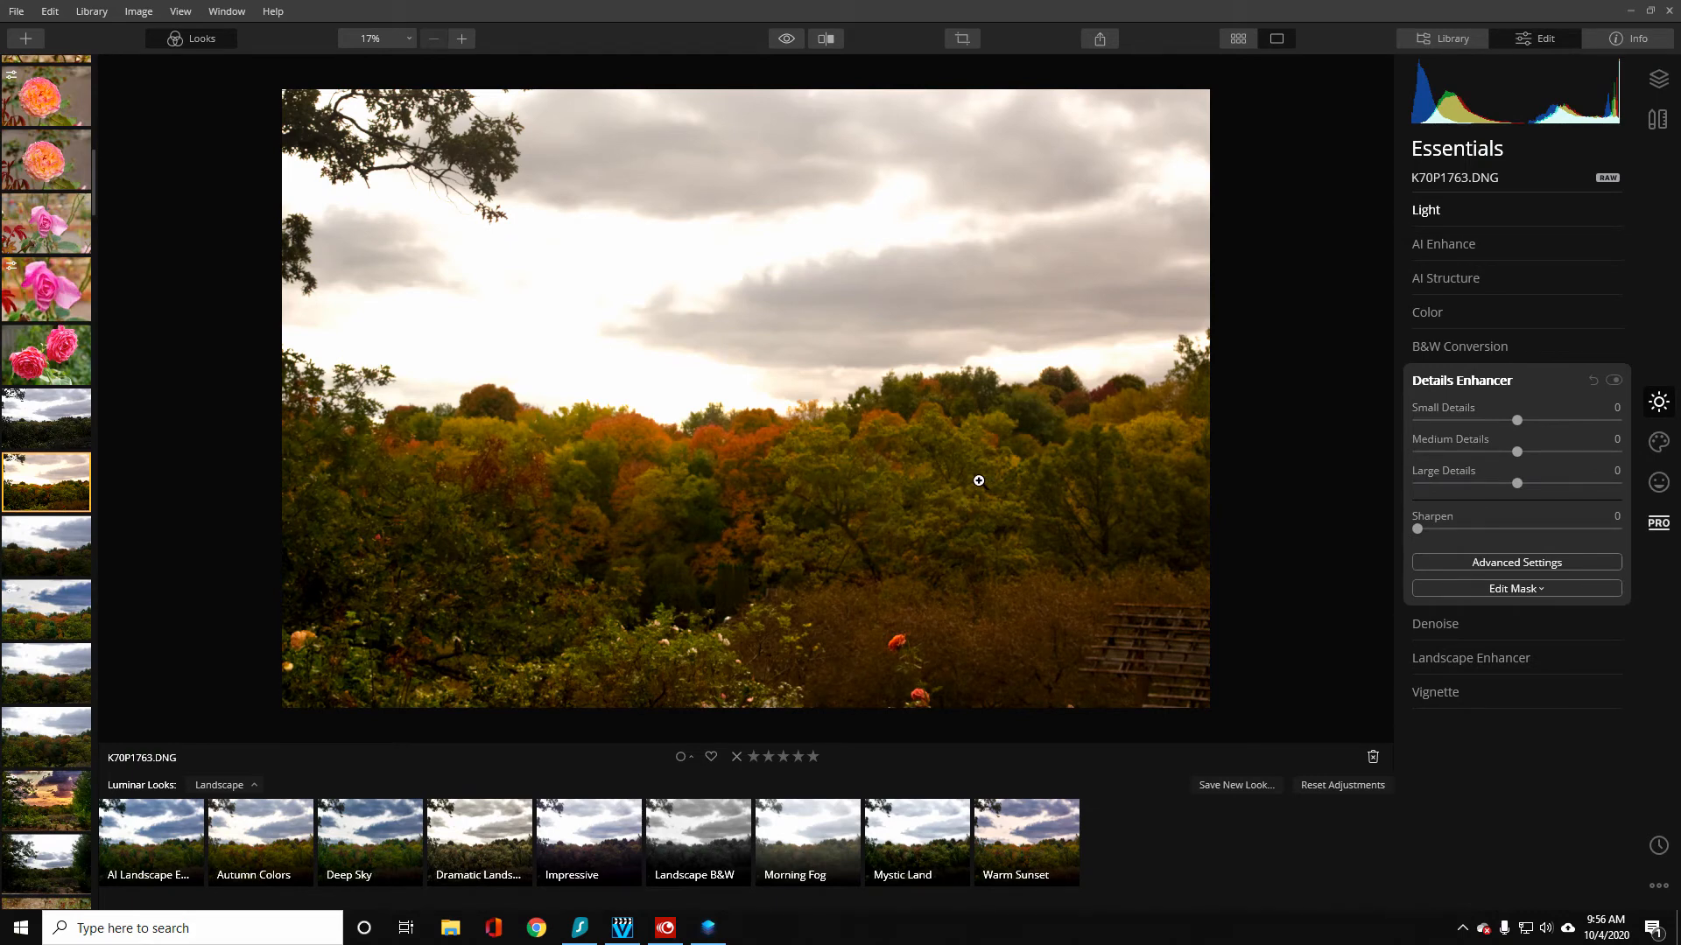
left_click_drag(1529, 426, 1542, 426)
left_click(1528, 452)
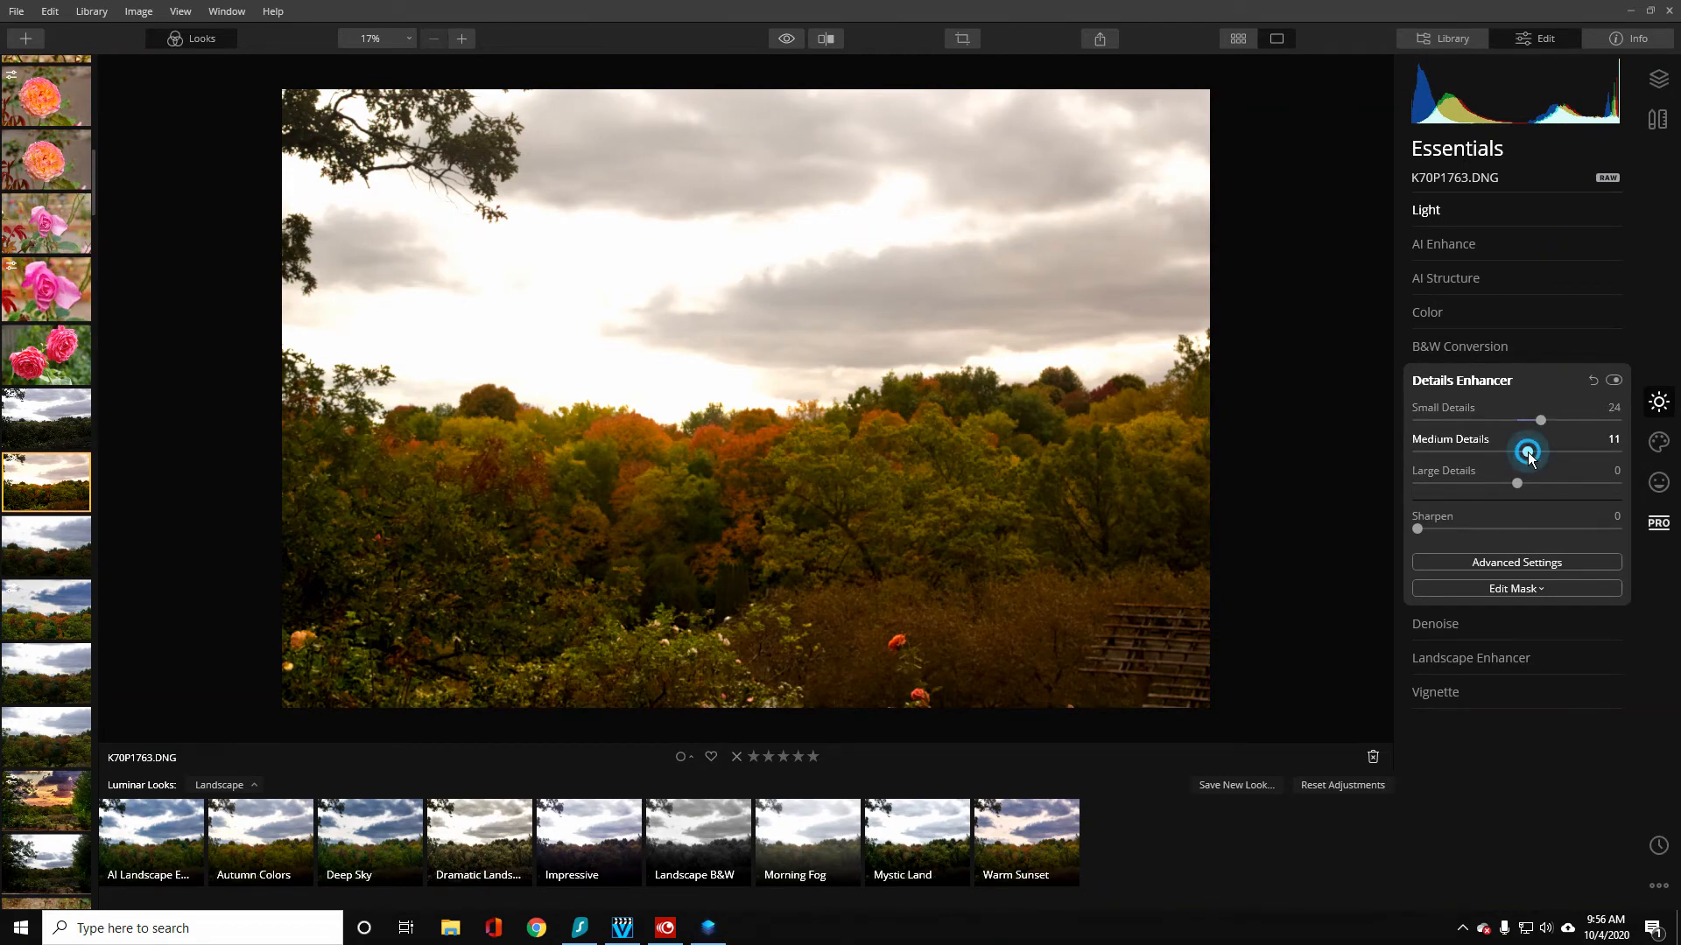
left_click(1473, 529)
Step: Reduce noise in the photo with Luminosity Denoise at 51 and Color Denoise at 53
left_click(1473, 625)
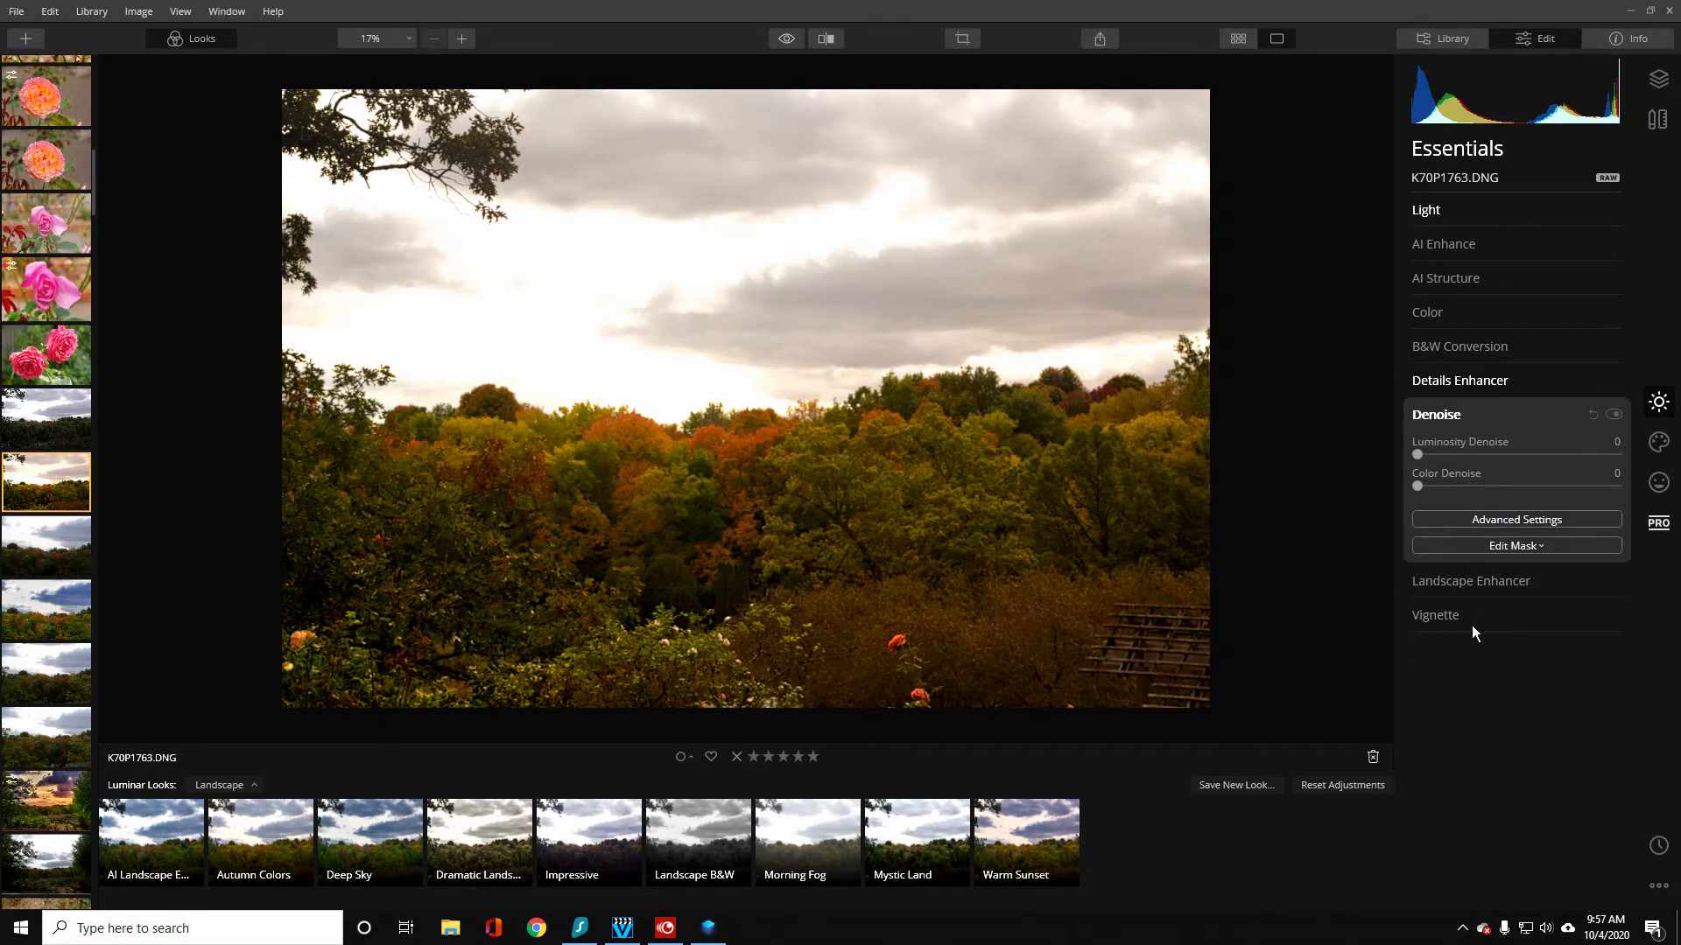
left_click(1519, 455)
left_click(1523, 486)
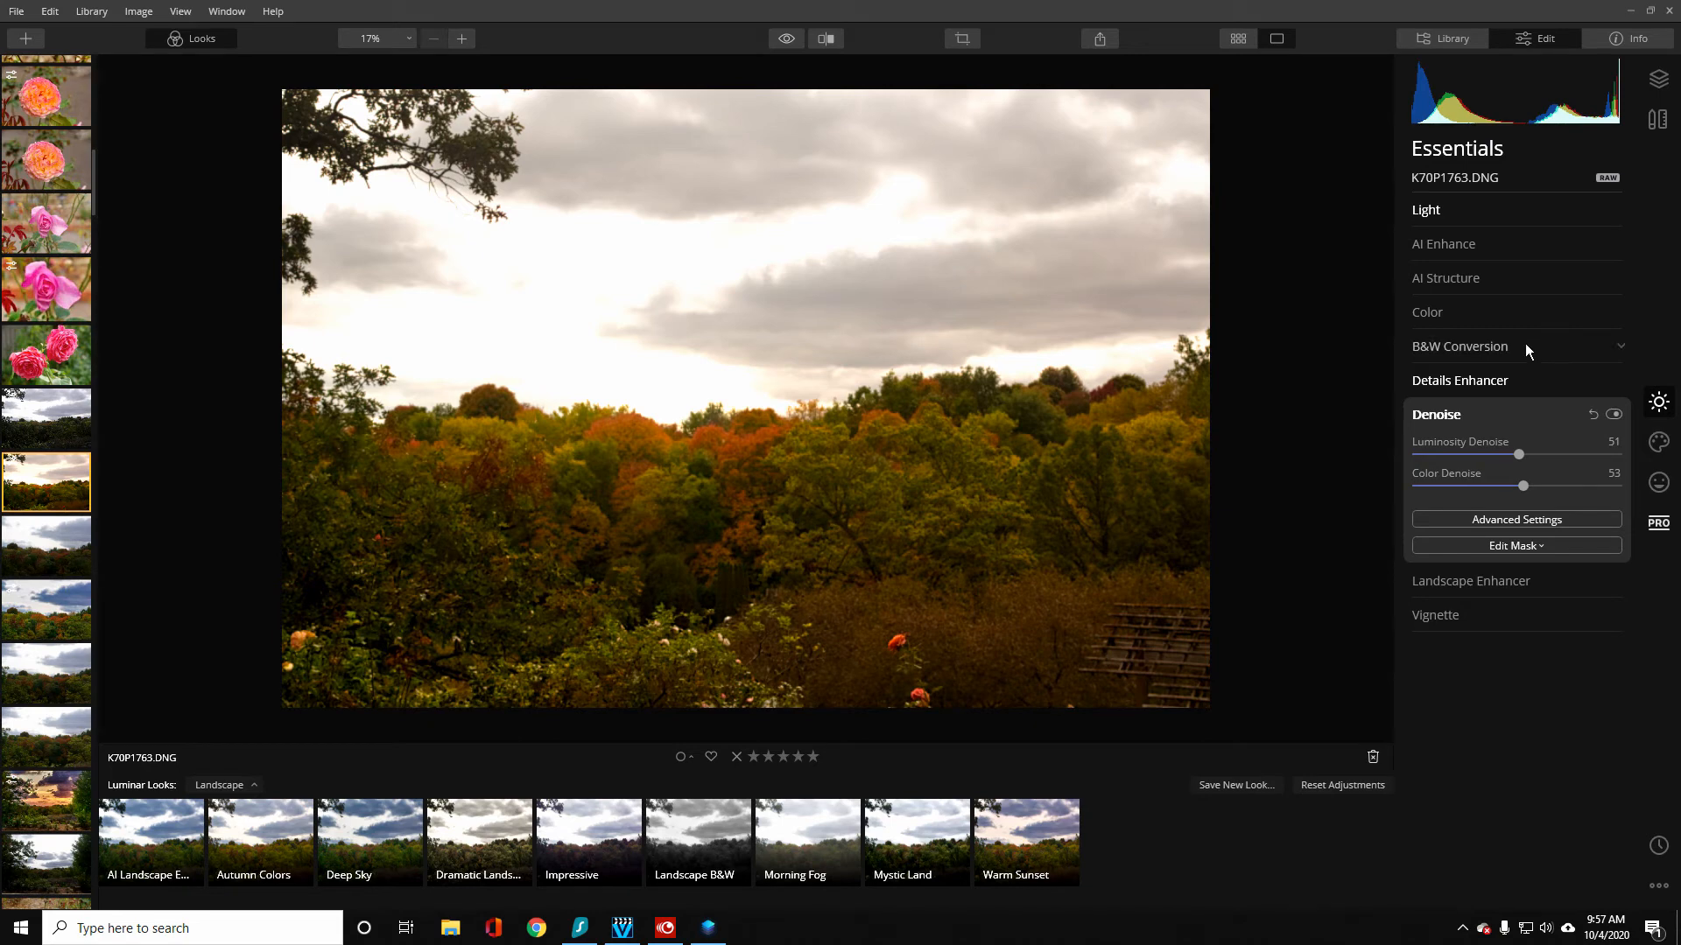
Step: Replace the overcast sky with the Dramatic Sunset 4 sky using AI Sky Replacement
left_click(1661, 443)
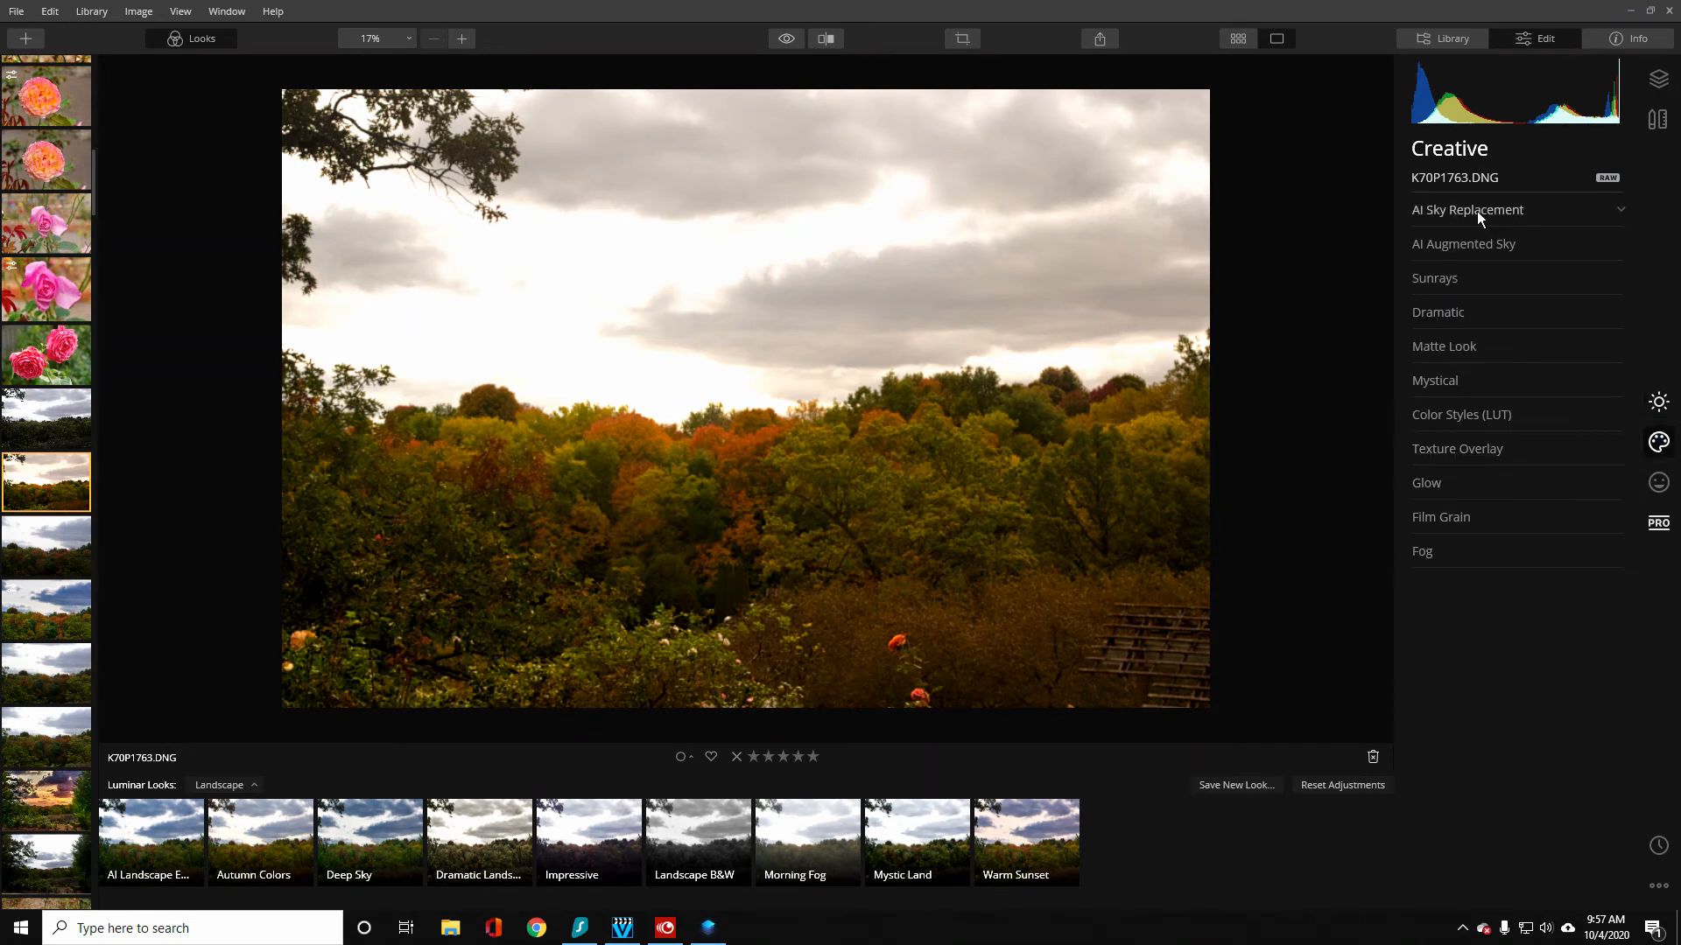
left_click(1476, 212)
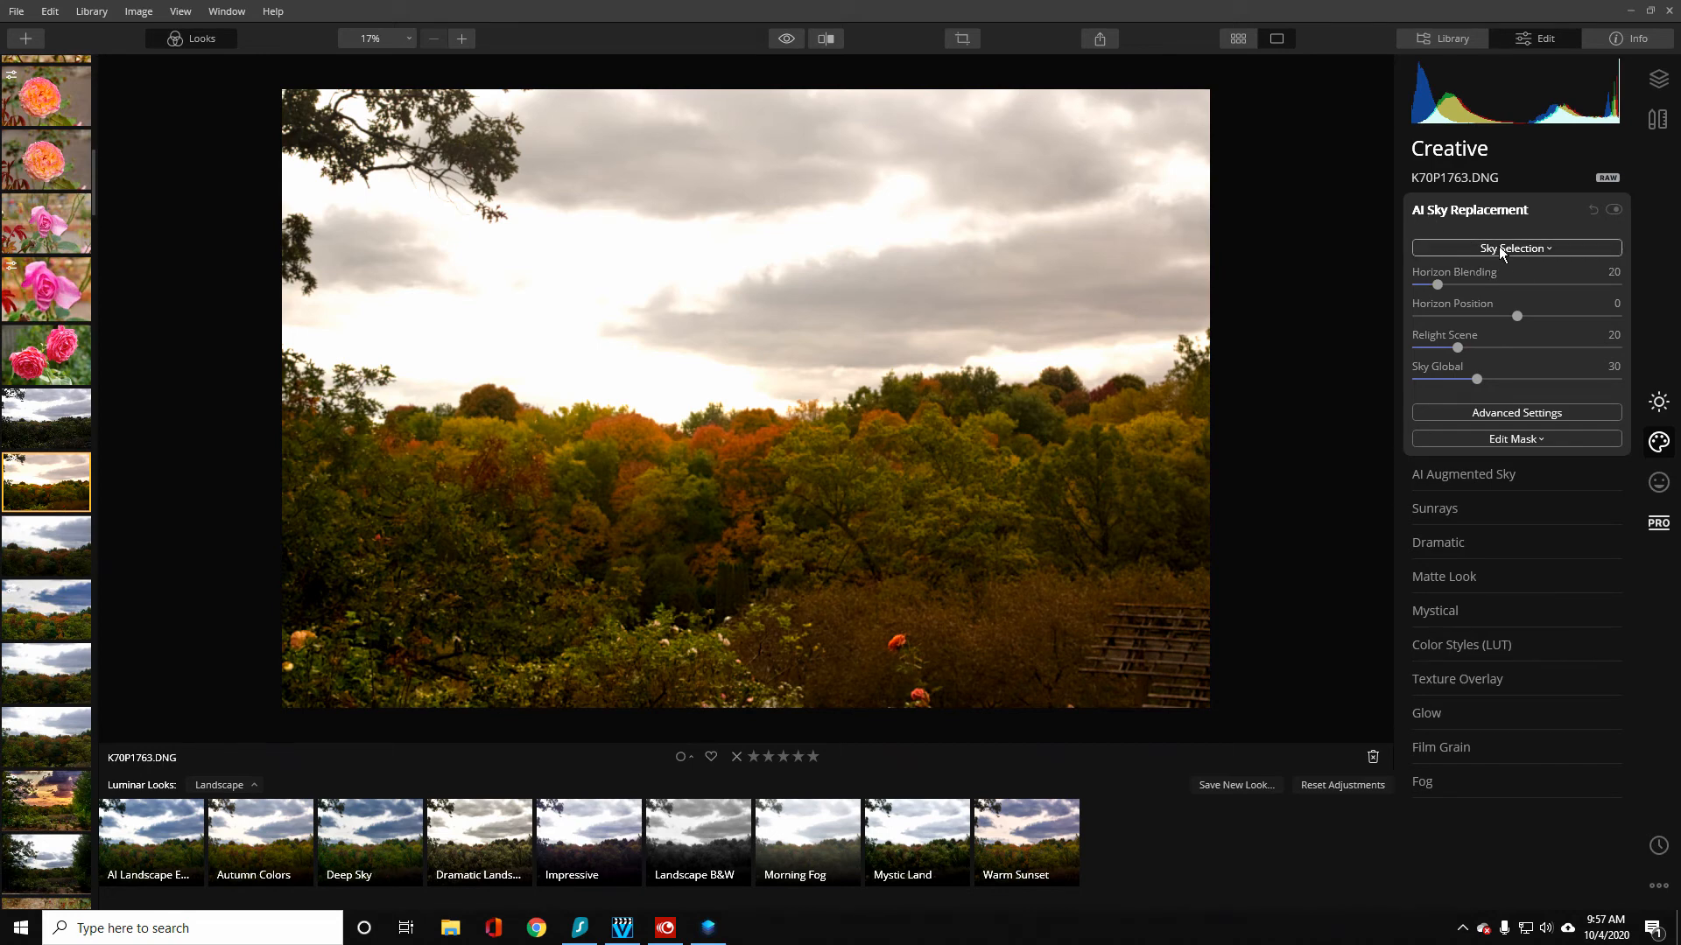
left_click(1499, 247)
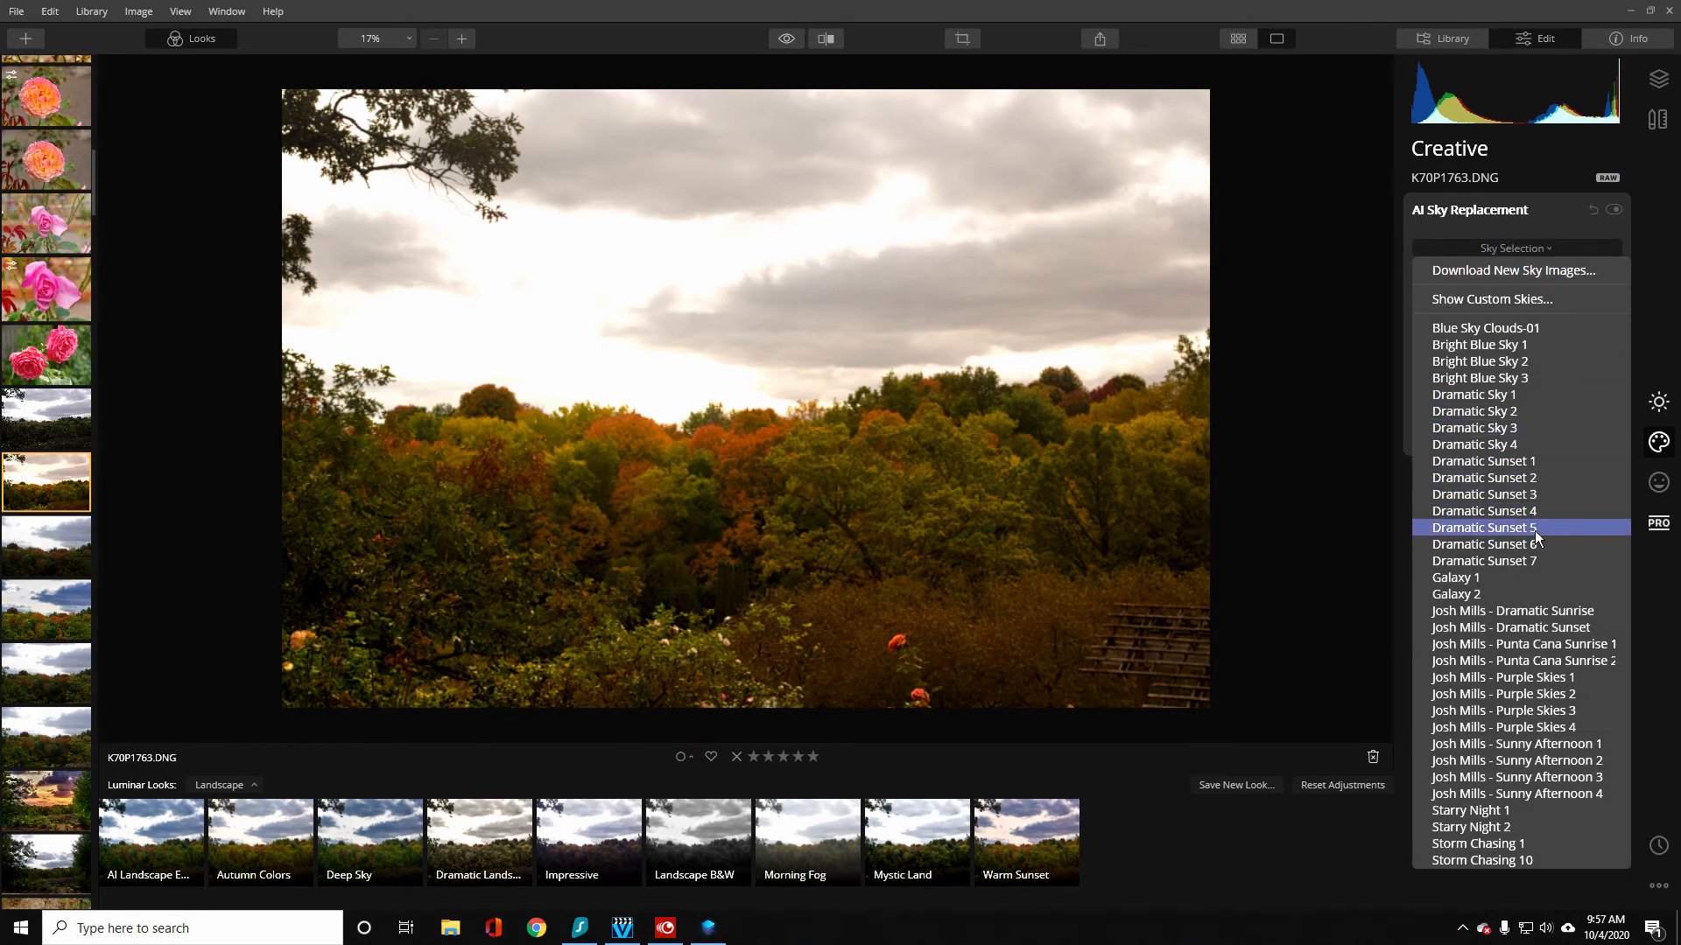
left_click(1527, 513)
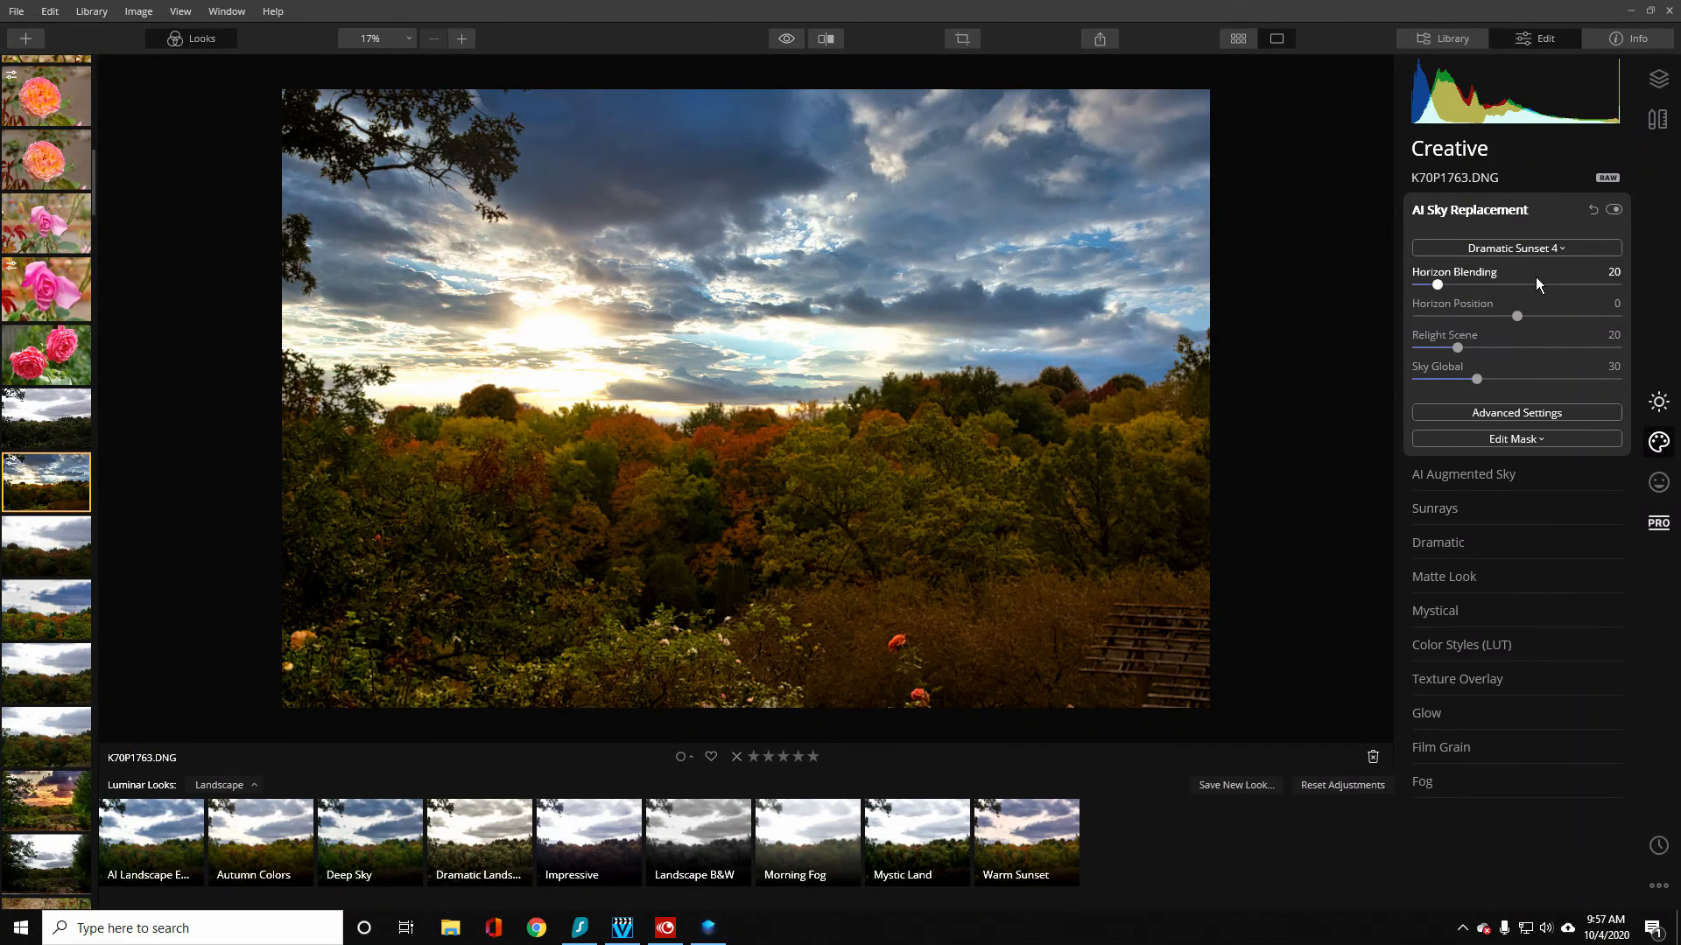
Step: Try the Purple Skies 2 replacement sky, and switch back to Dramatic Sunset 4
left_click(1512, 248)
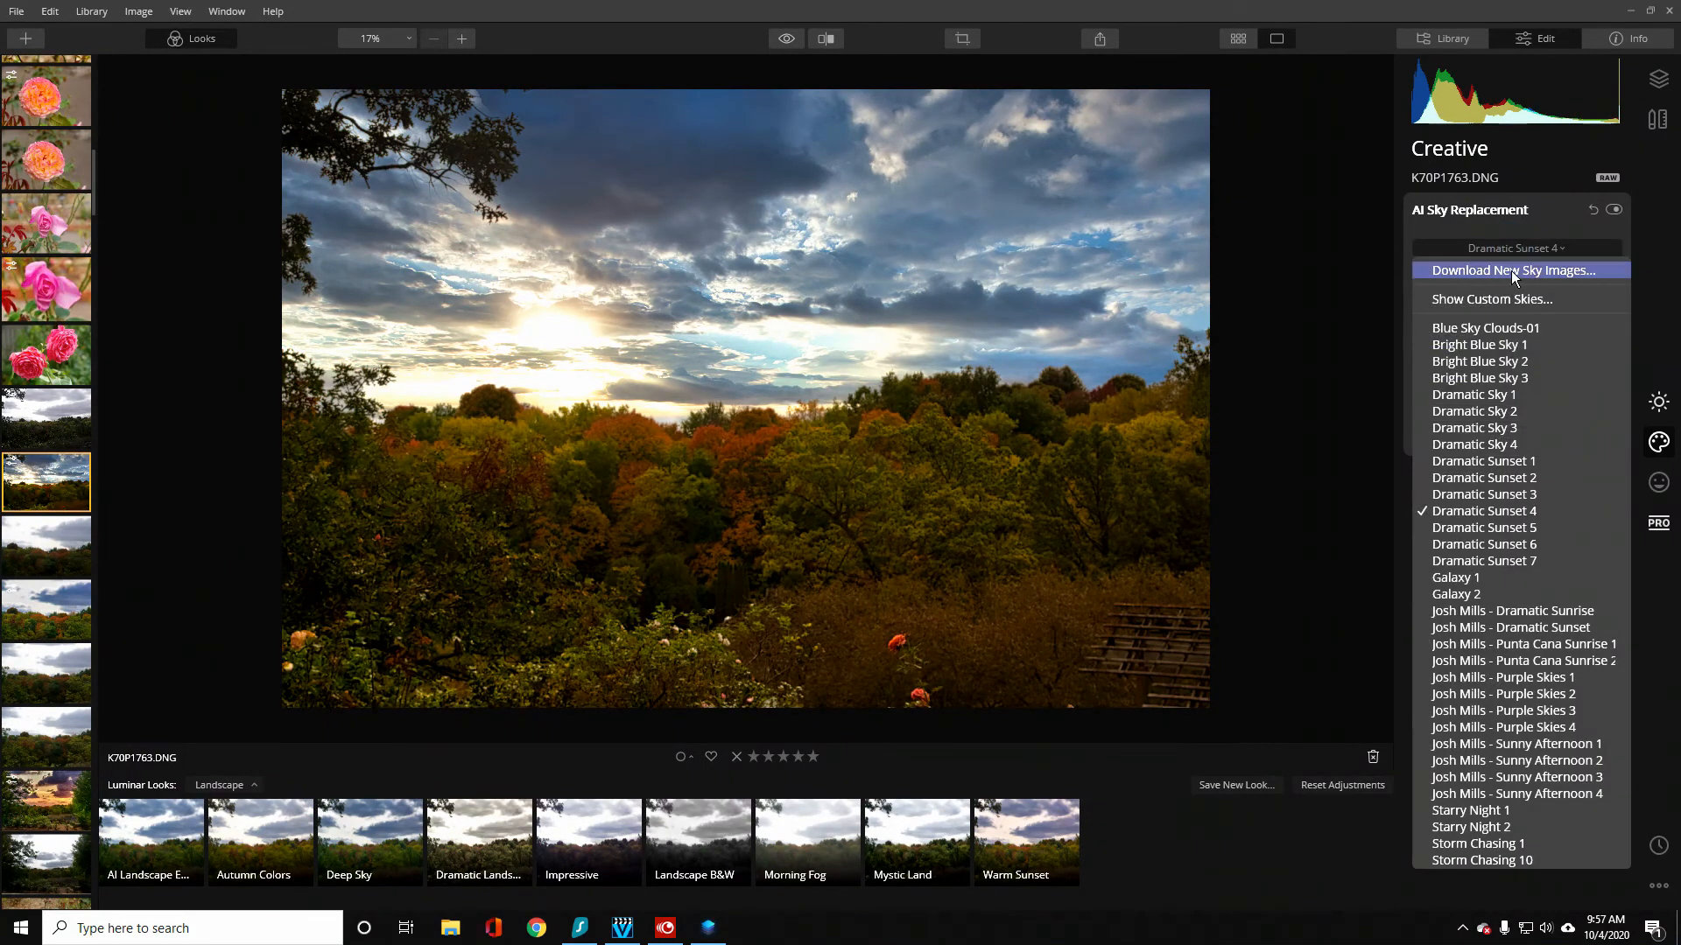
left_click(1534, 694)
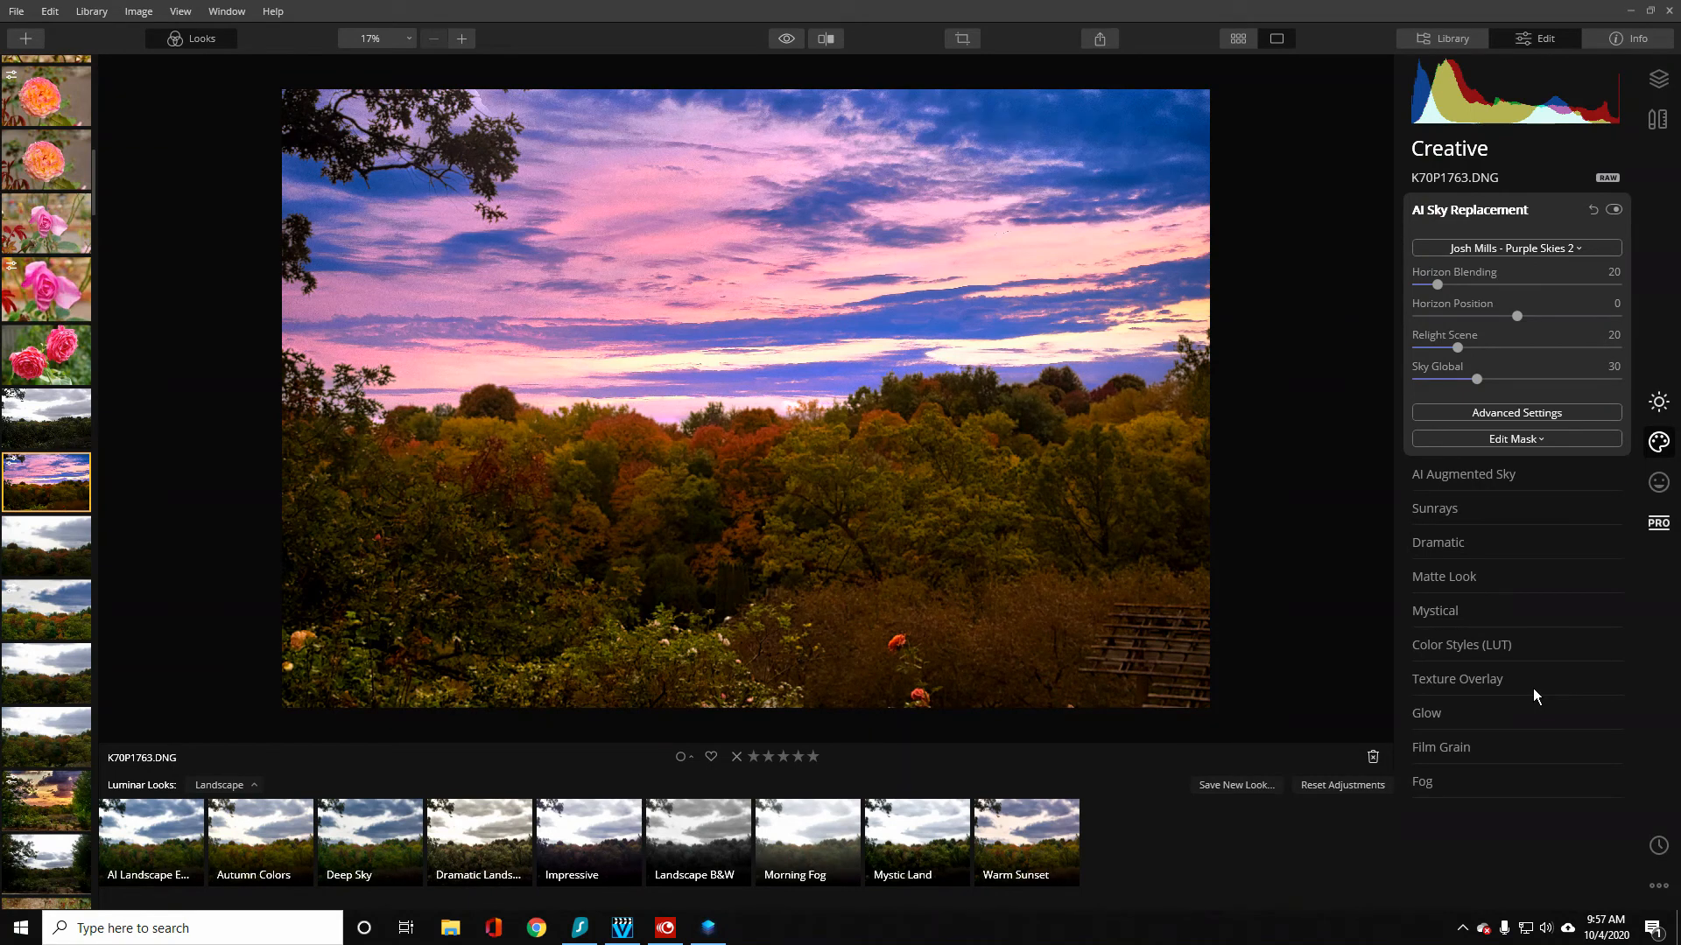
left_click(1553, 250)
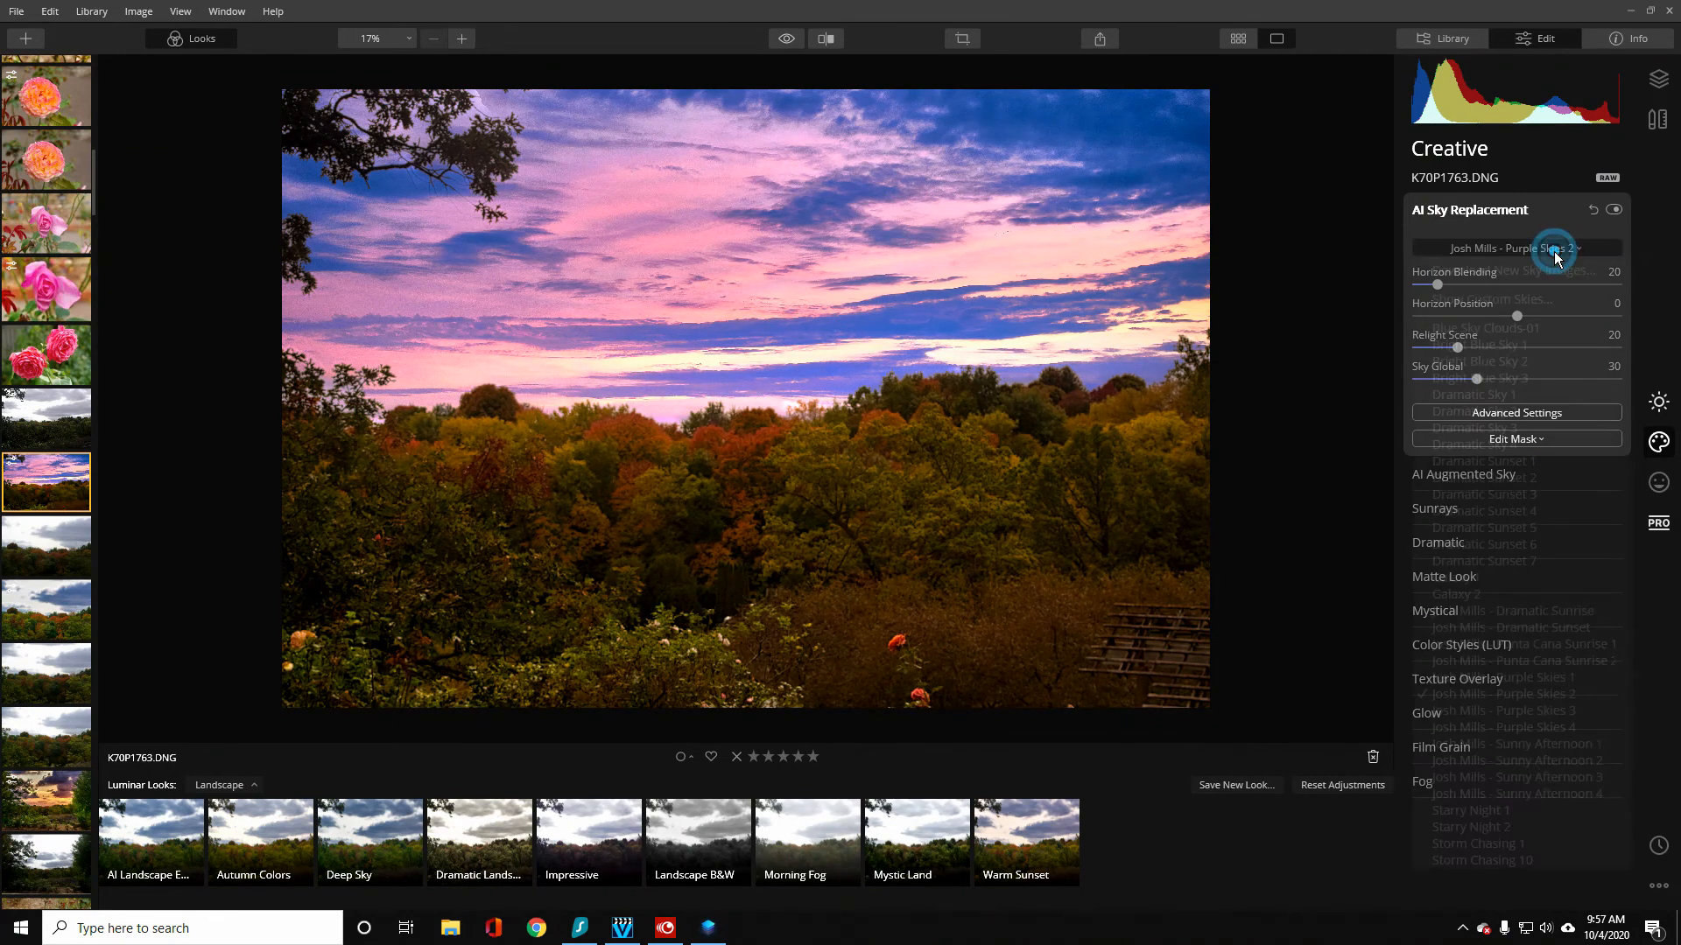
left_click(1493, 507)
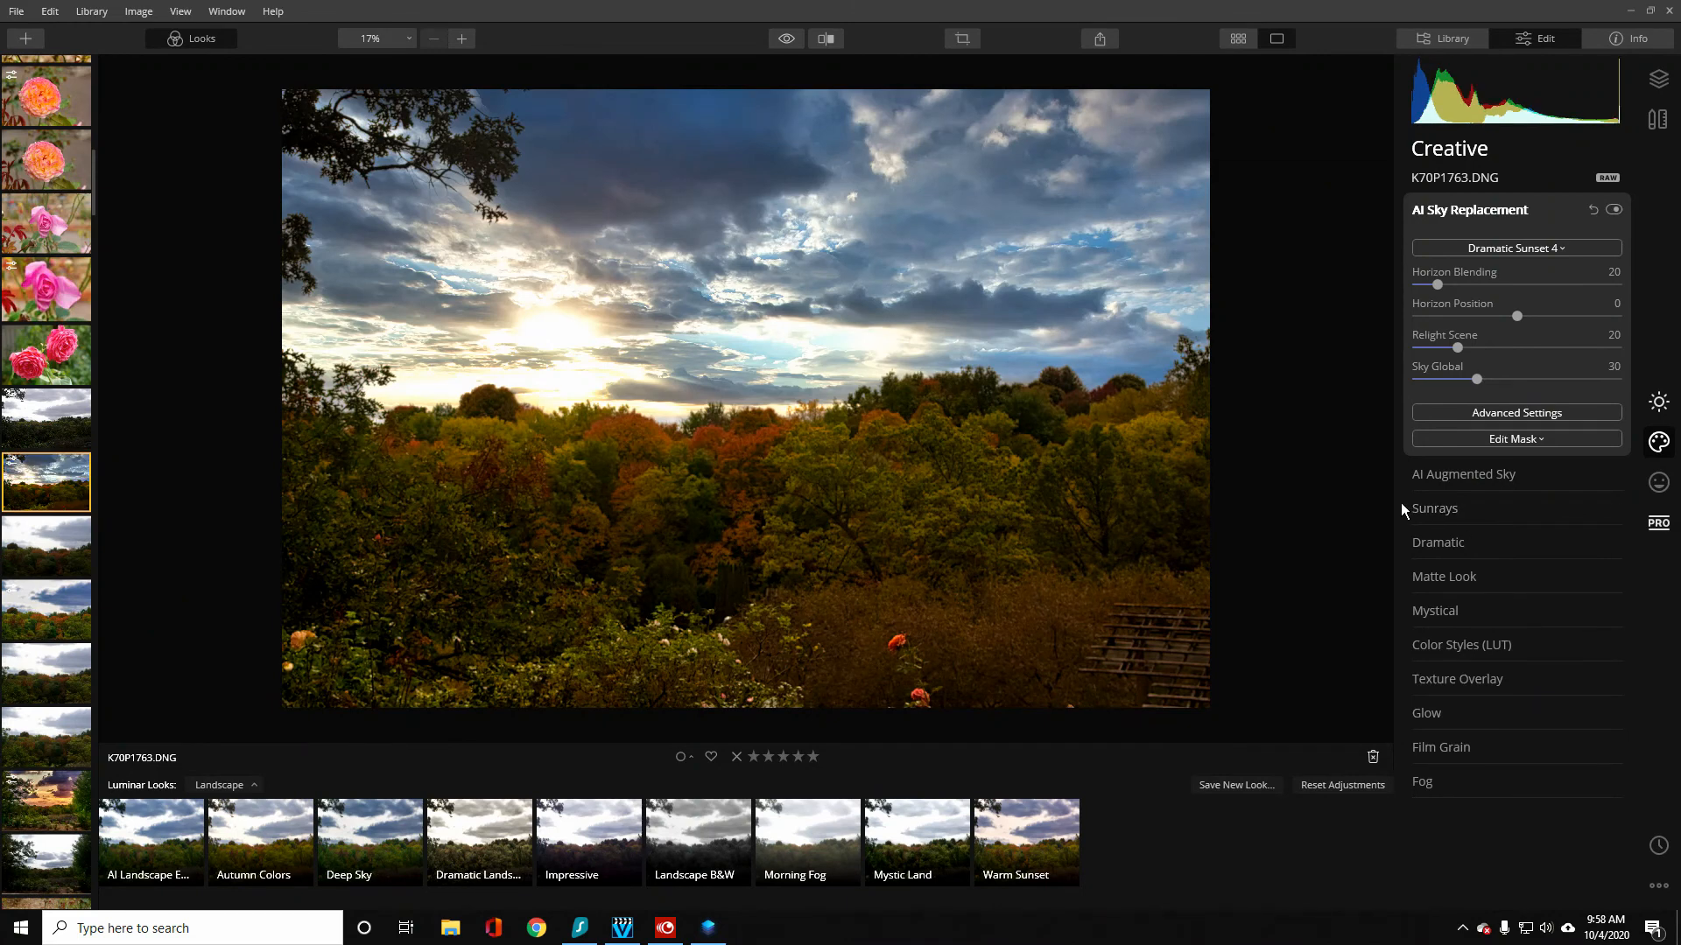
Step: Compare the sky-replaced photo with the unedited original
left_click(786, 39)
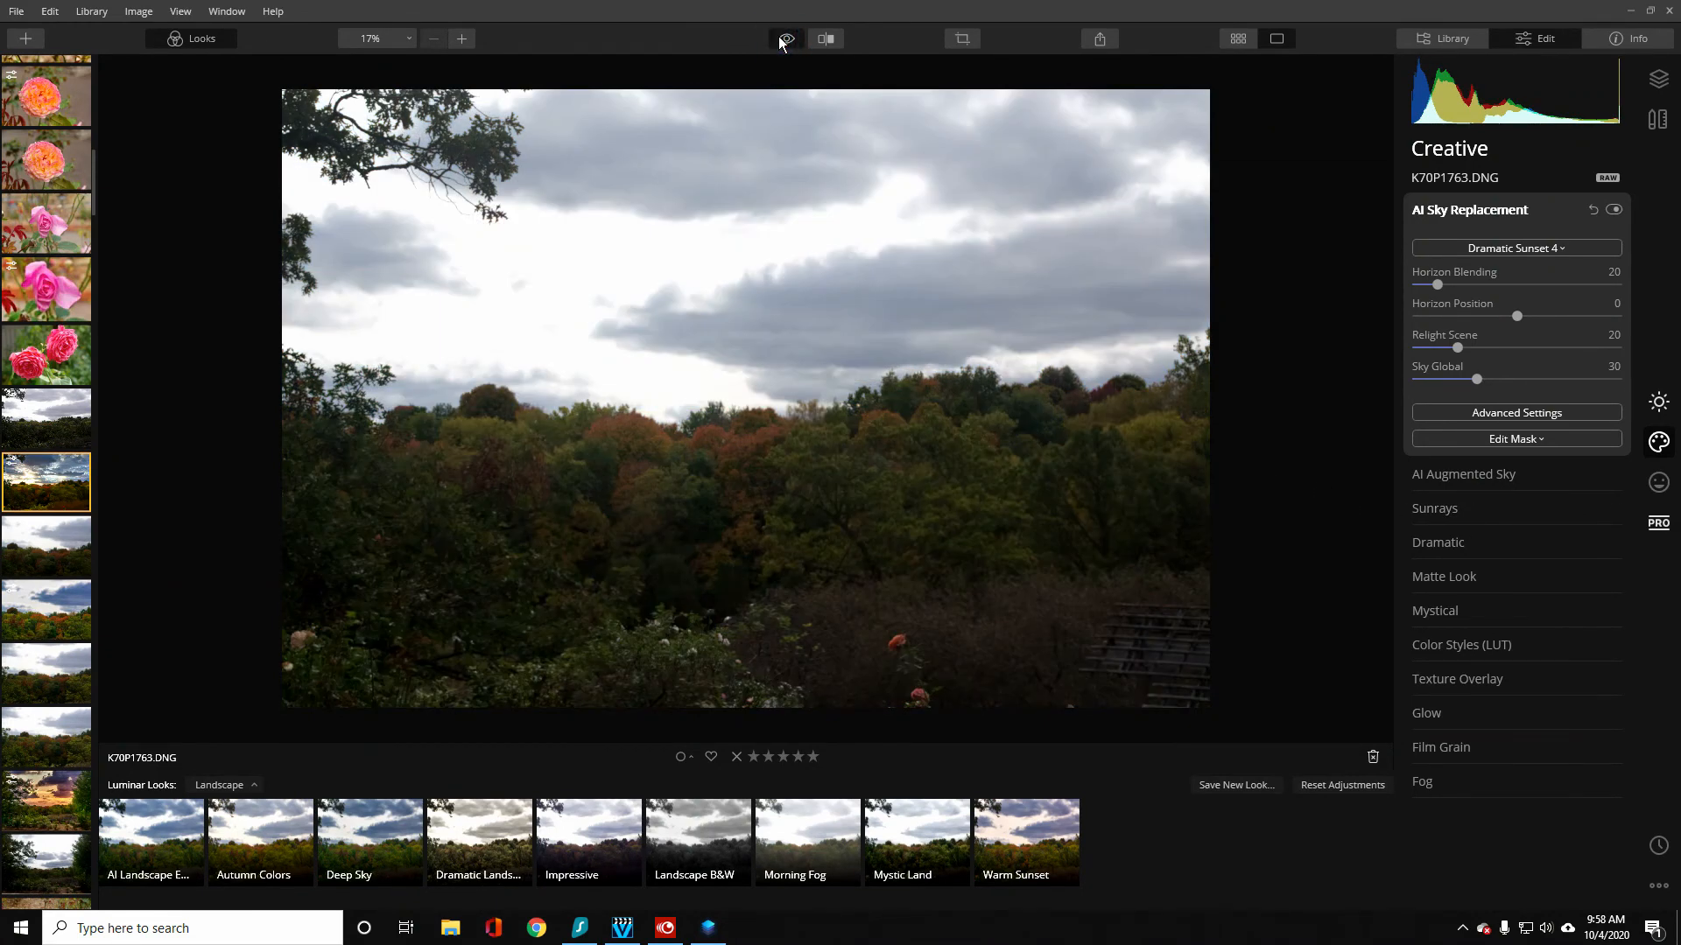
left_click(784, 38)
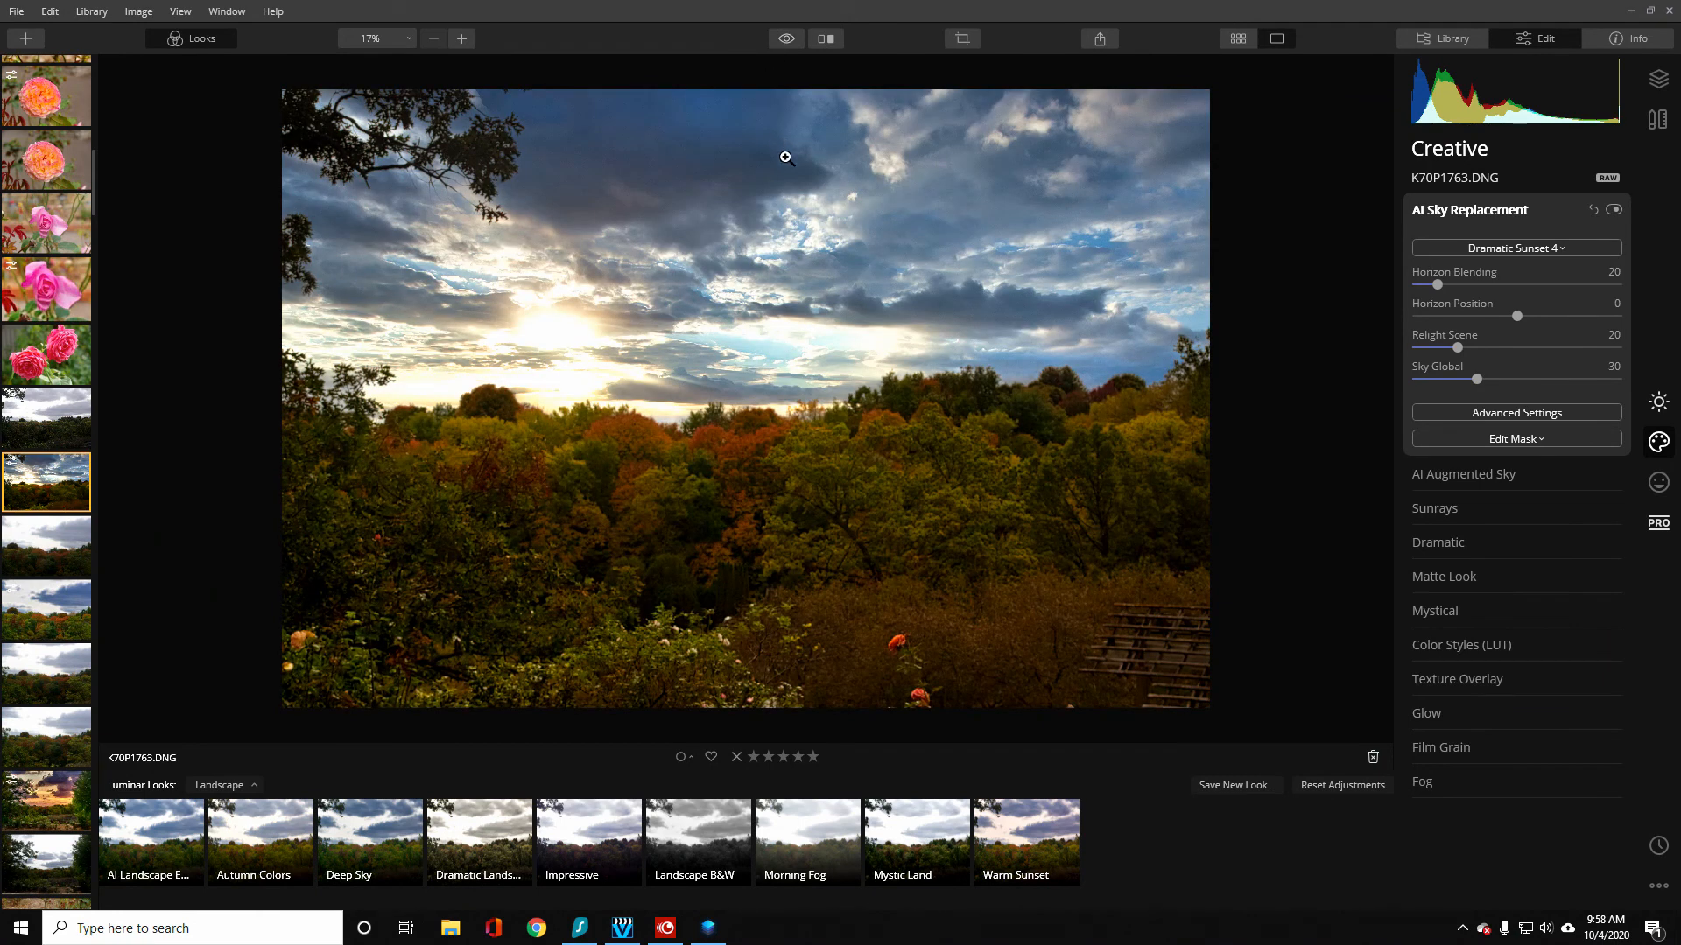